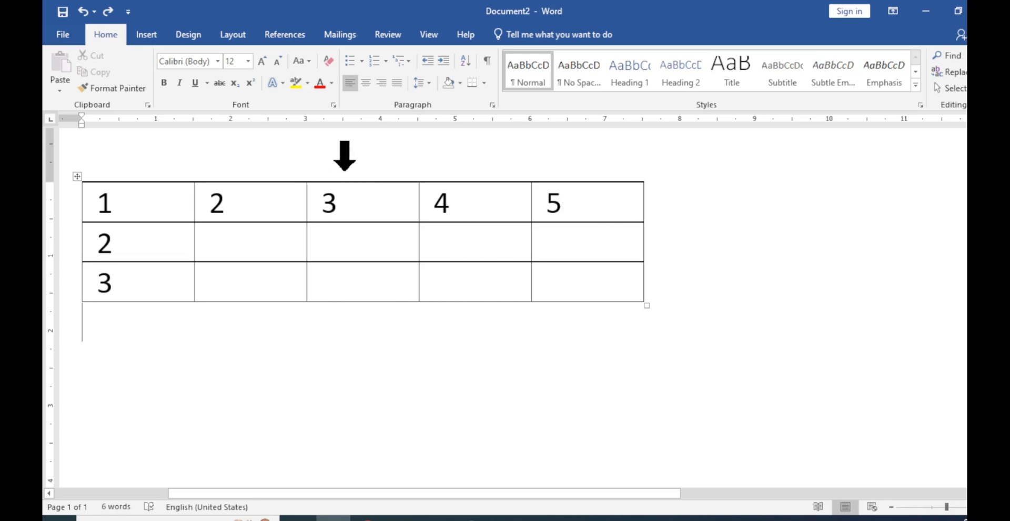
Append a blank row from the table's last cell and again from the end of its last row, undoing each addition
mouse_move(318, 174)
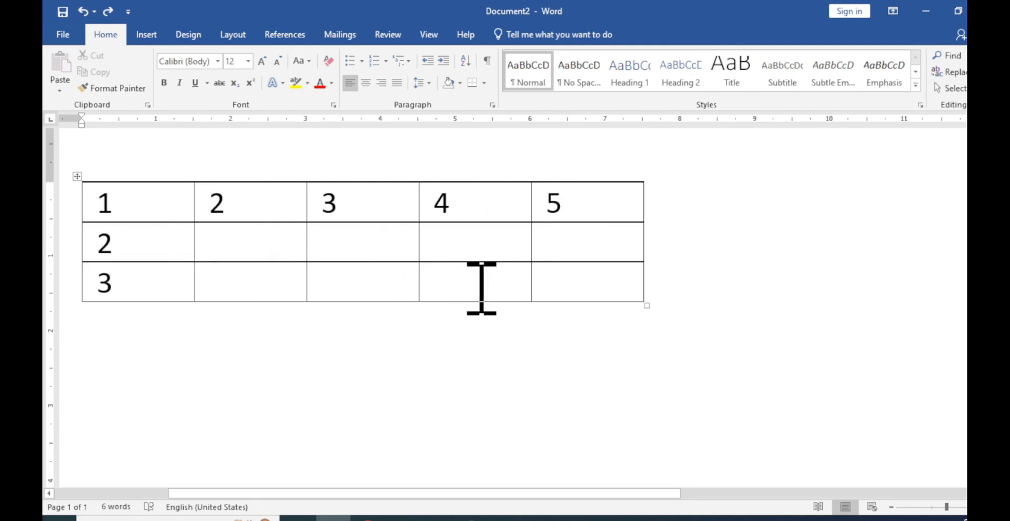
click(571, 279)
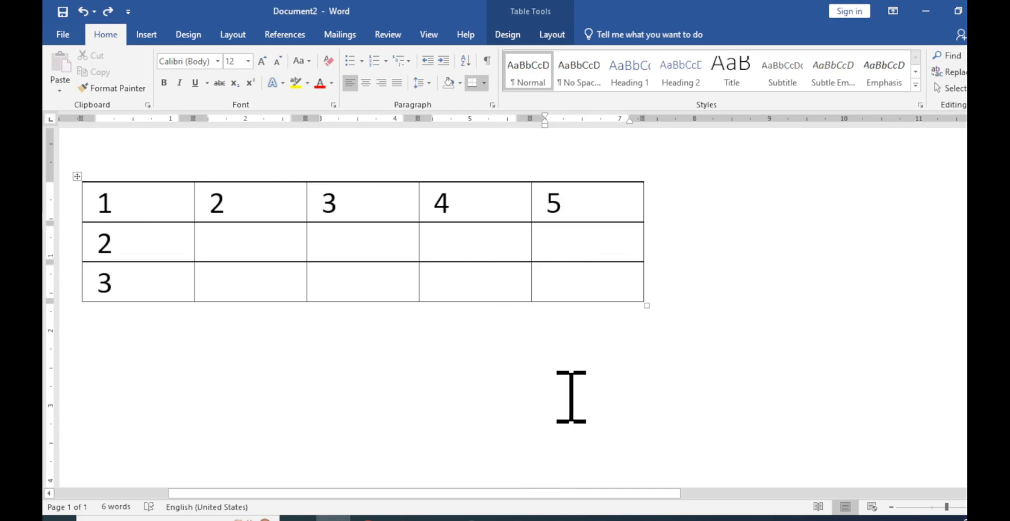
key(Tab)
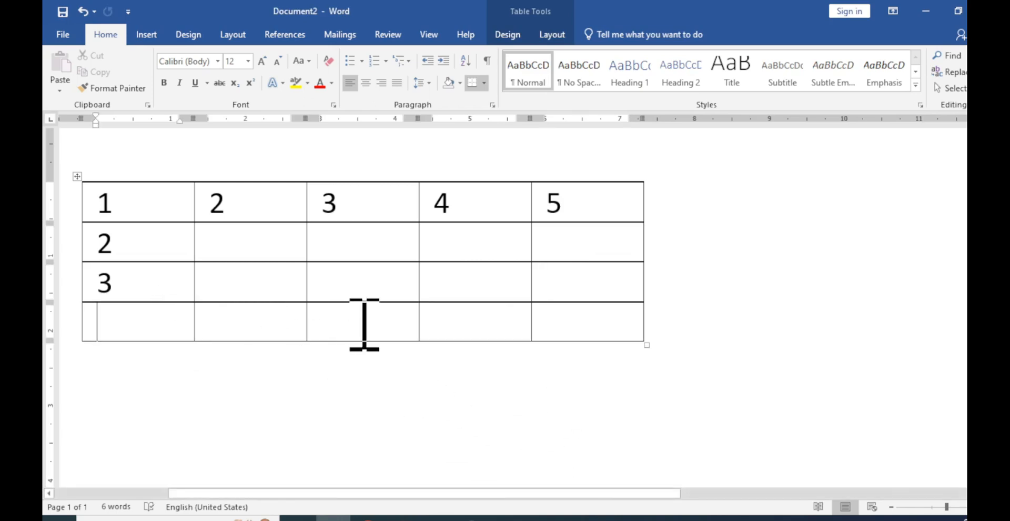
key(ctrl+z)
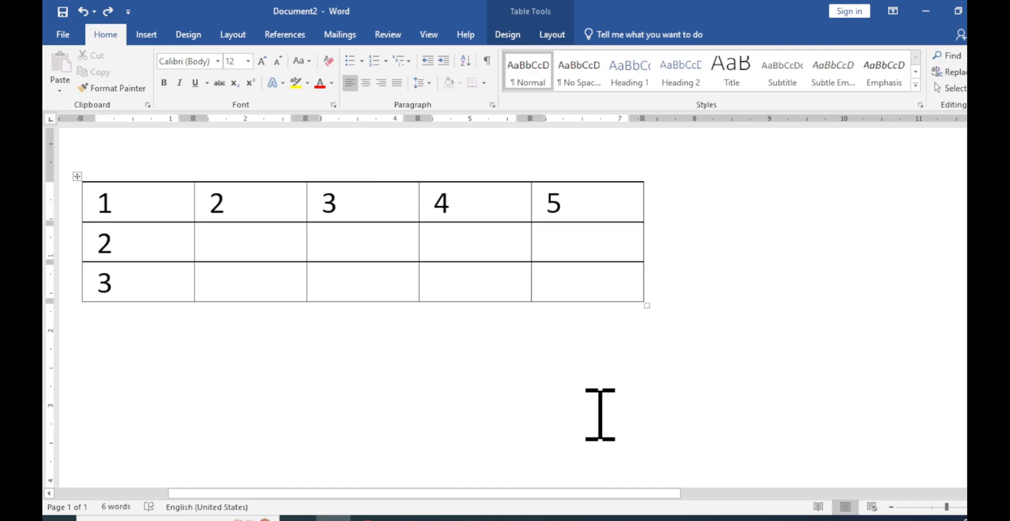
key(Return)
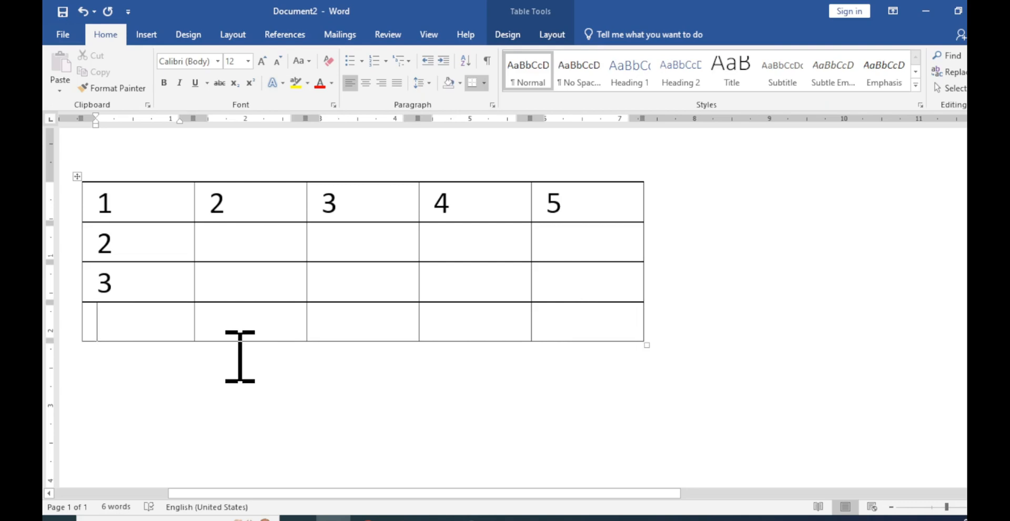
key(ctrl+z)
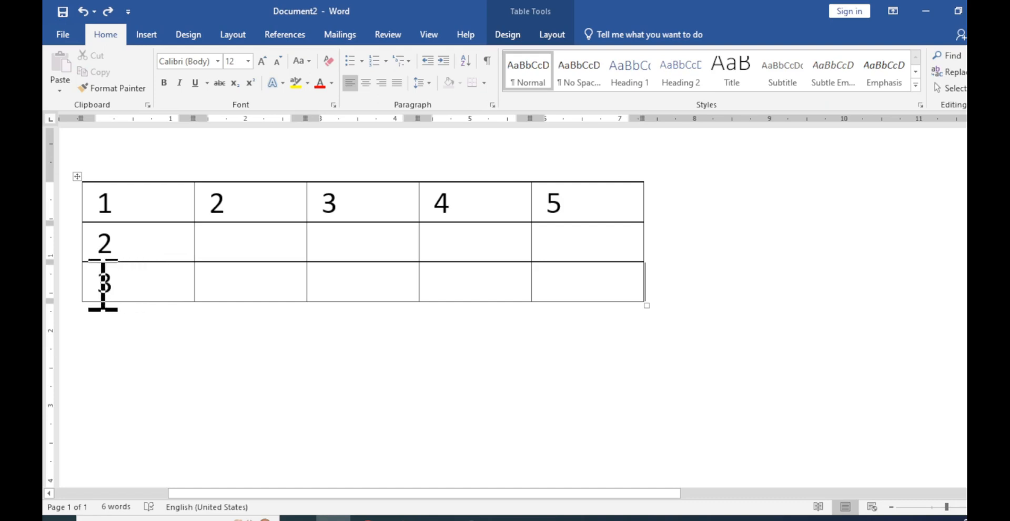
Insert a blank row below the table's last row, and repeat the insertion twice to add two more rows
mouse_move(86, 311)
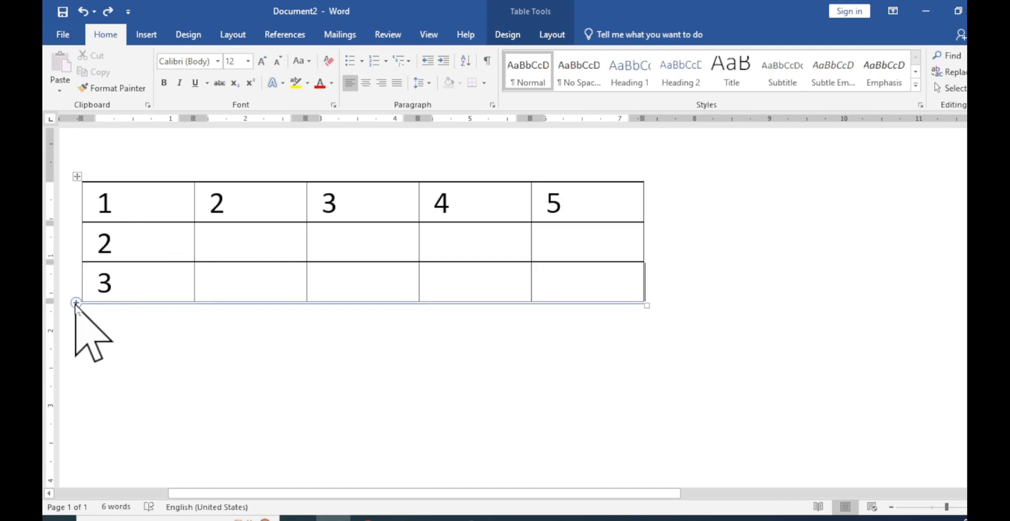
click(76, 303)
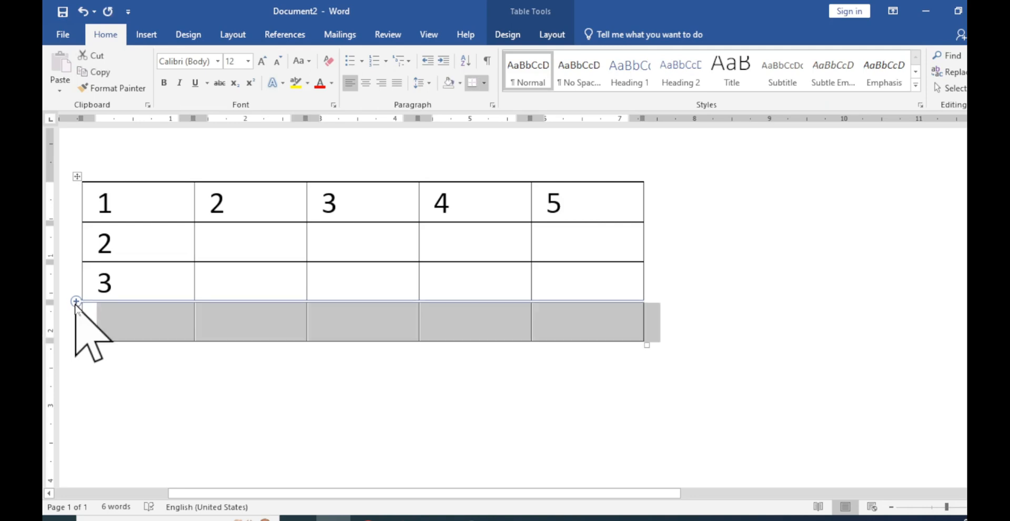
click(137, 347)
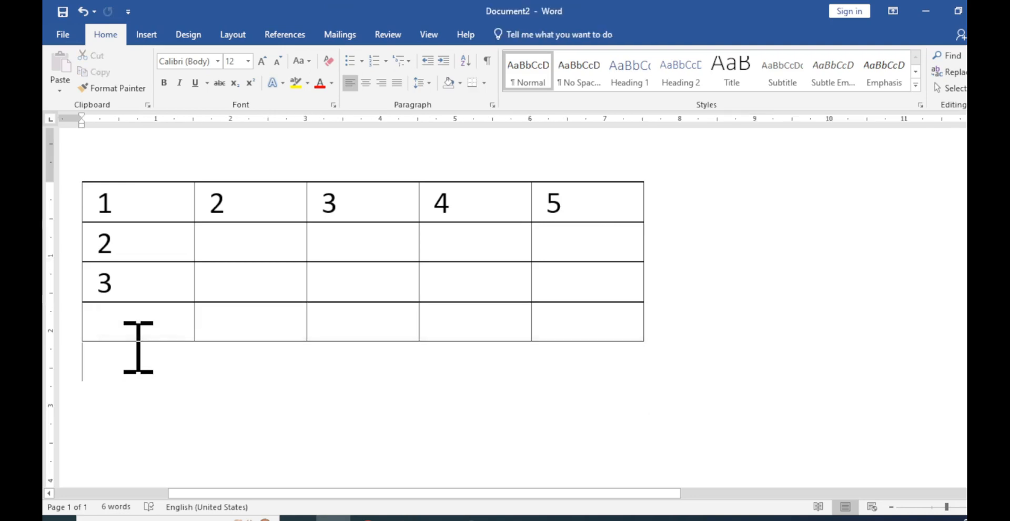
click(122, 318)
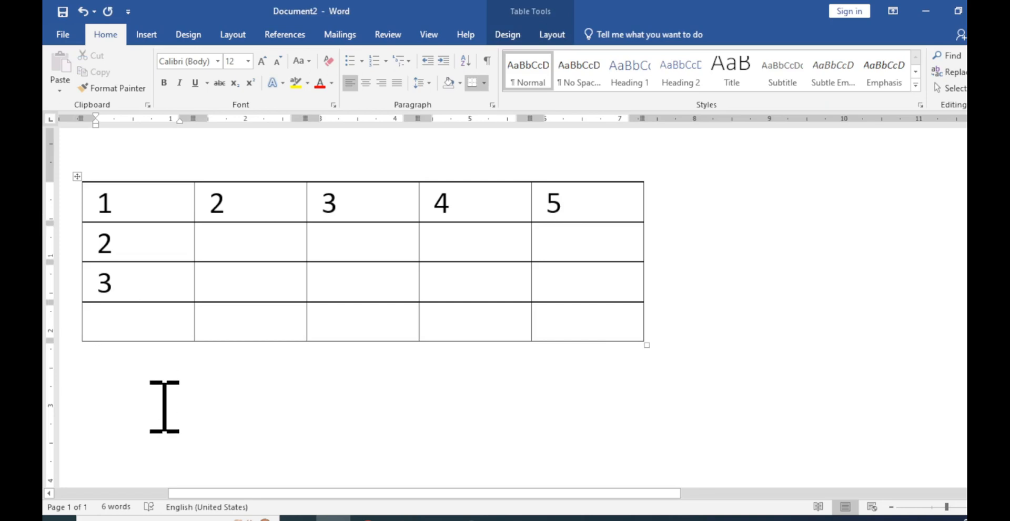
key(F4)
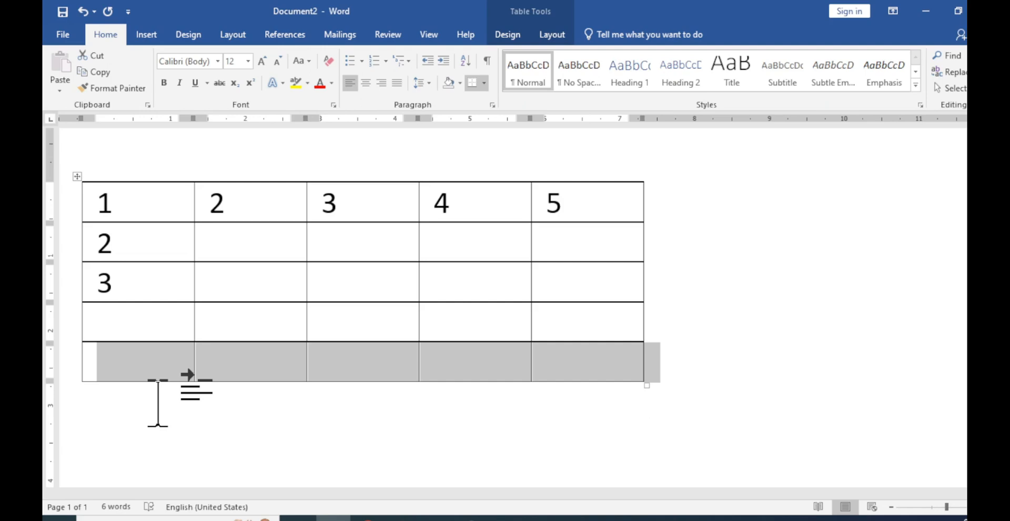
key(F4)
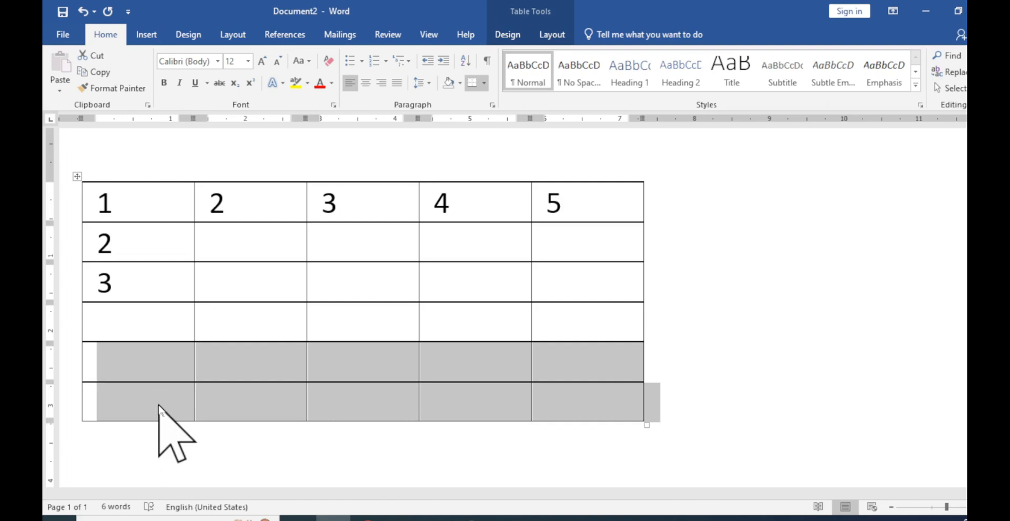
Undo all three row insertions at the end of the table
key(ctrl+z)
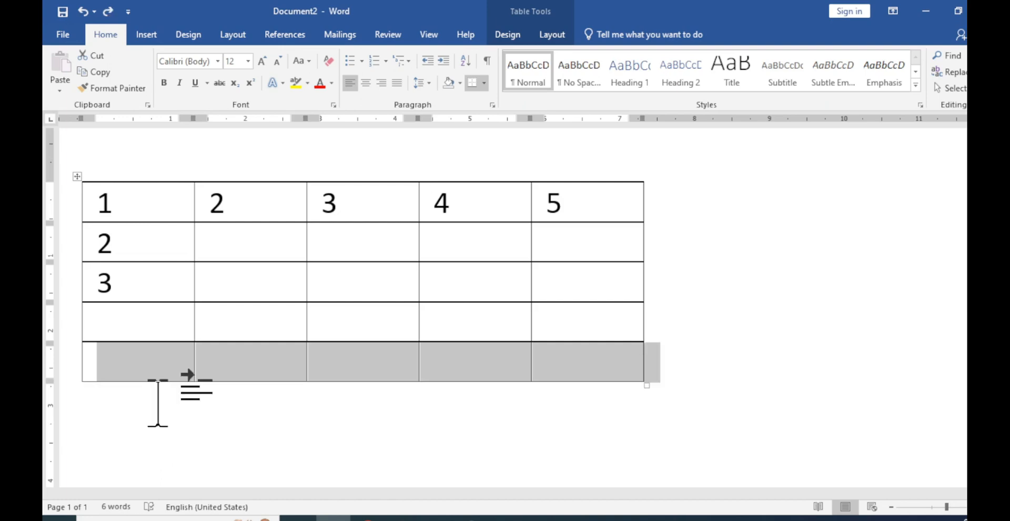
key(ctrl+z)
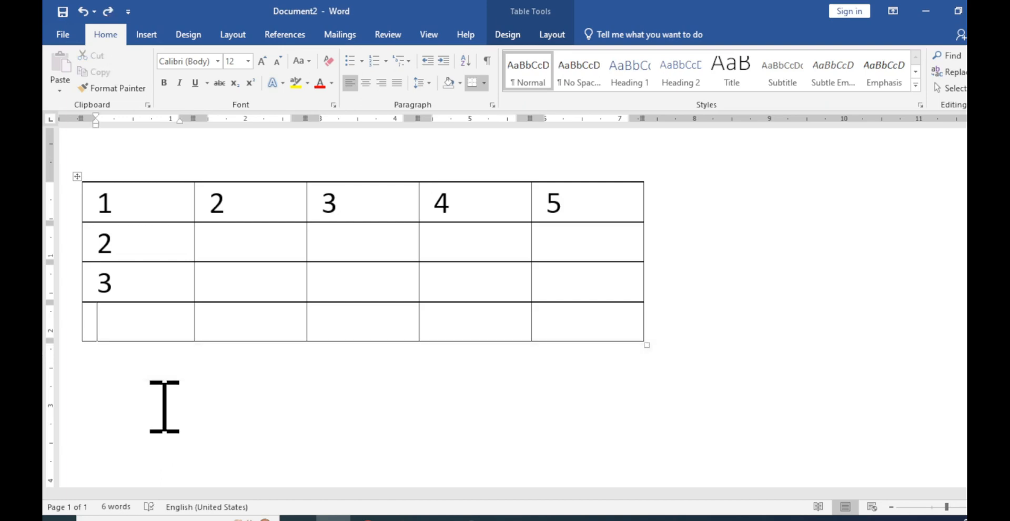
key(ctrl+z)
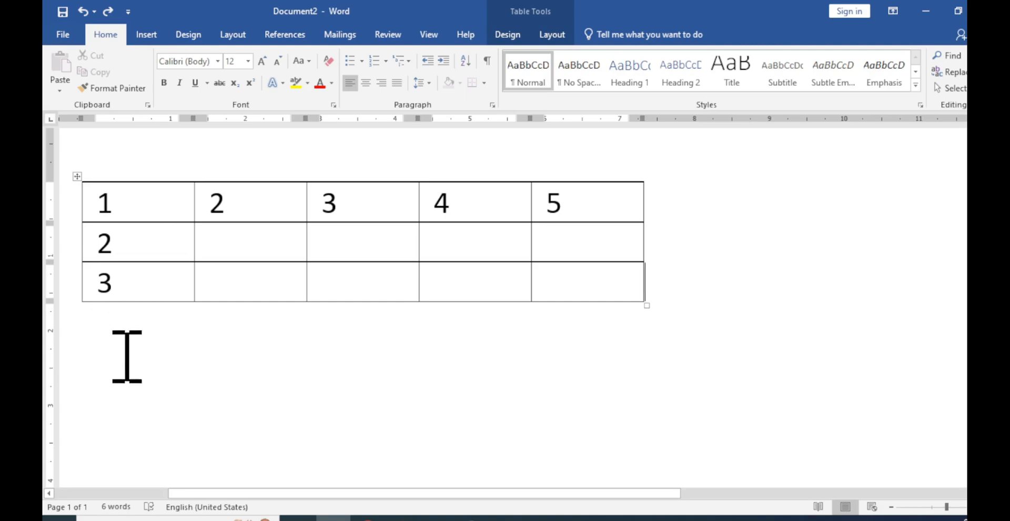
Insert 3 rows at the end of the table from the empty line just below it, and undo the insertion
click(88, 318)
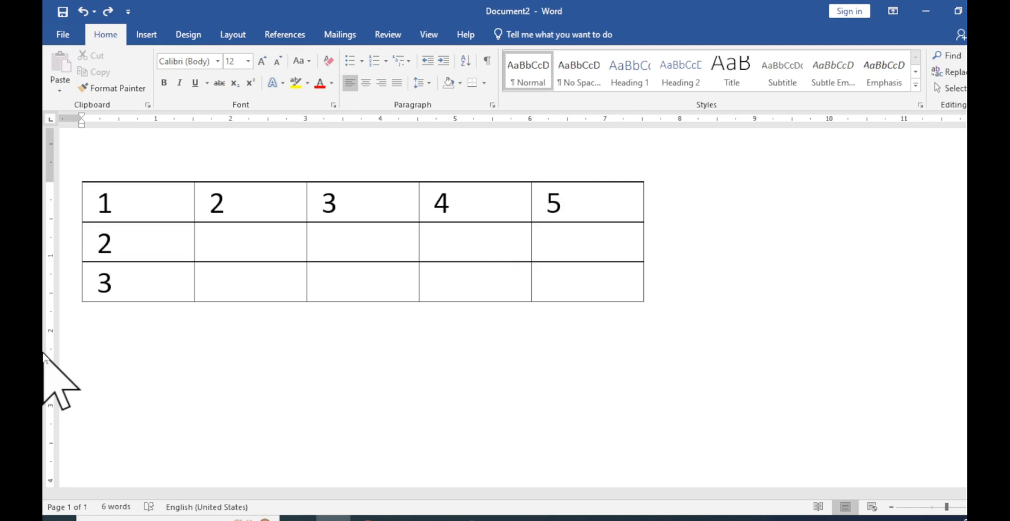
key(alt)
key(a)
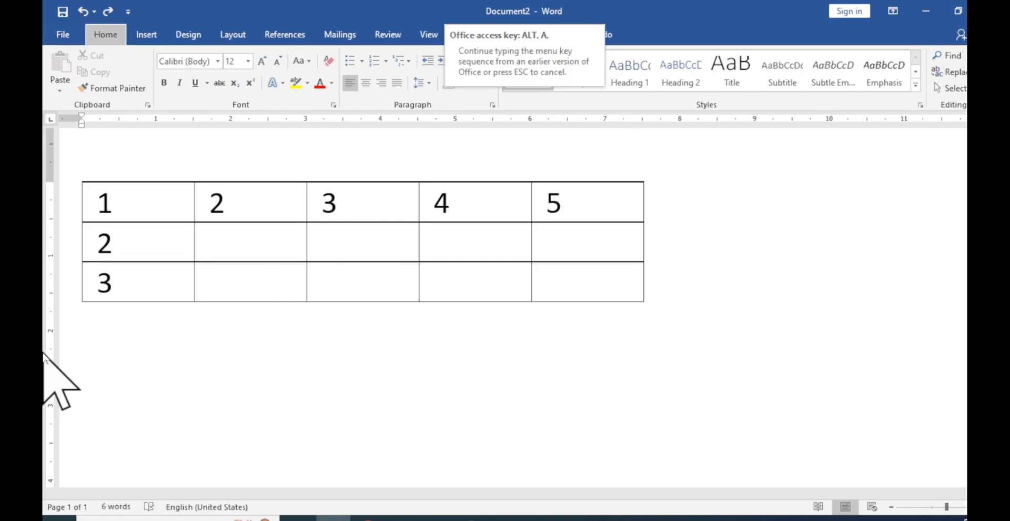
key(b)
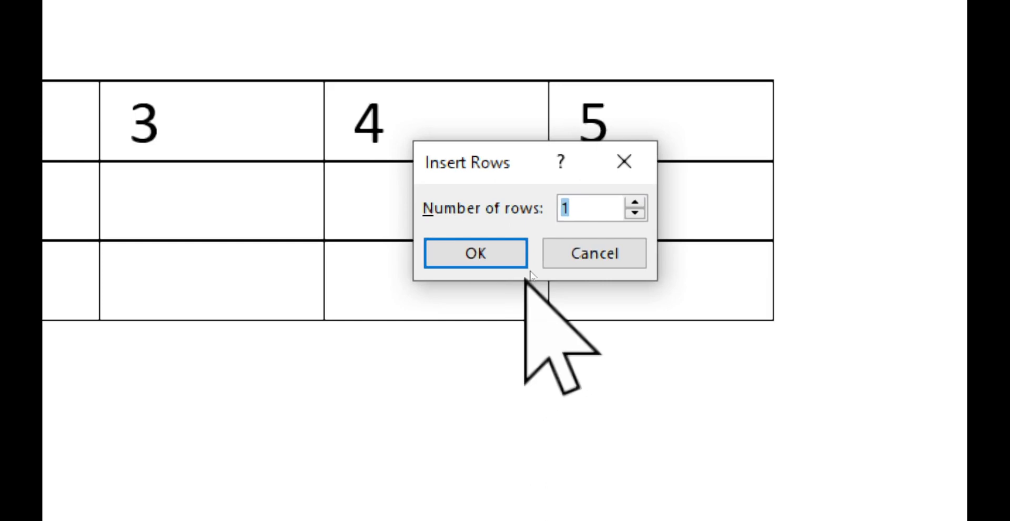
click(600, 208)
key(BackSpace)
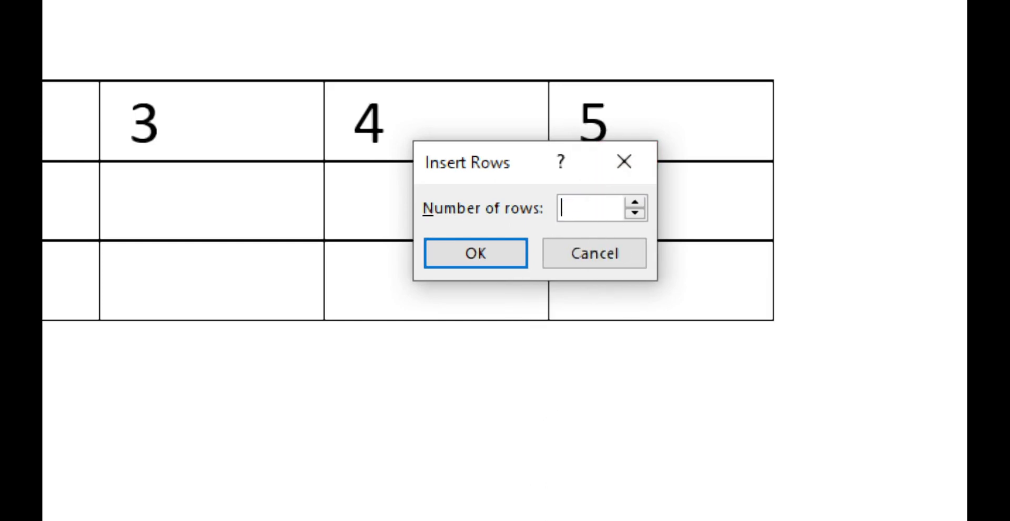
text(3)
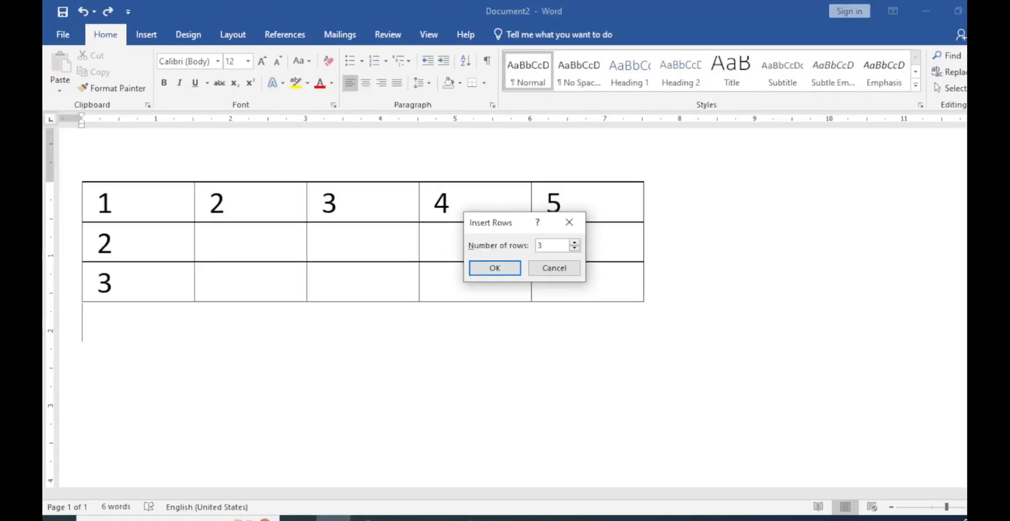
click(495, 268)
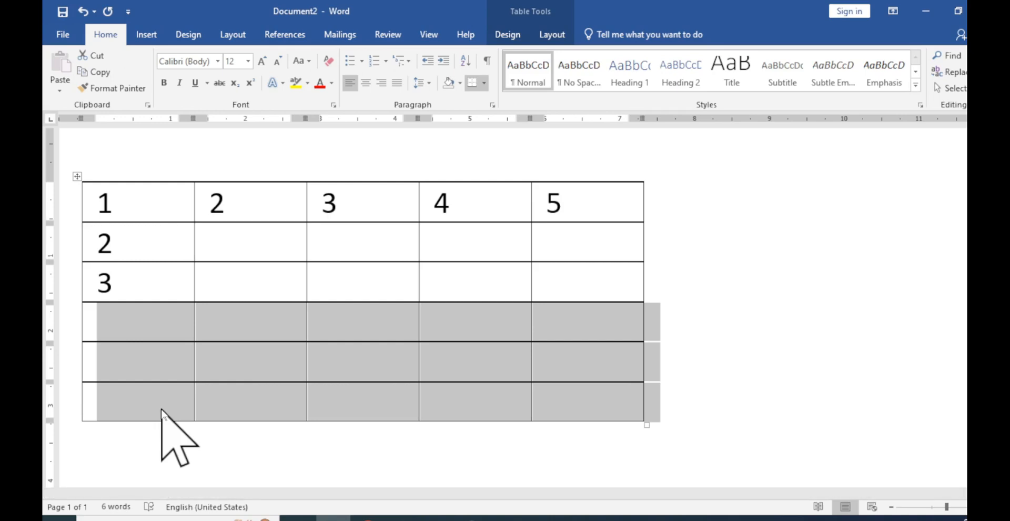
key(ctrl+z)
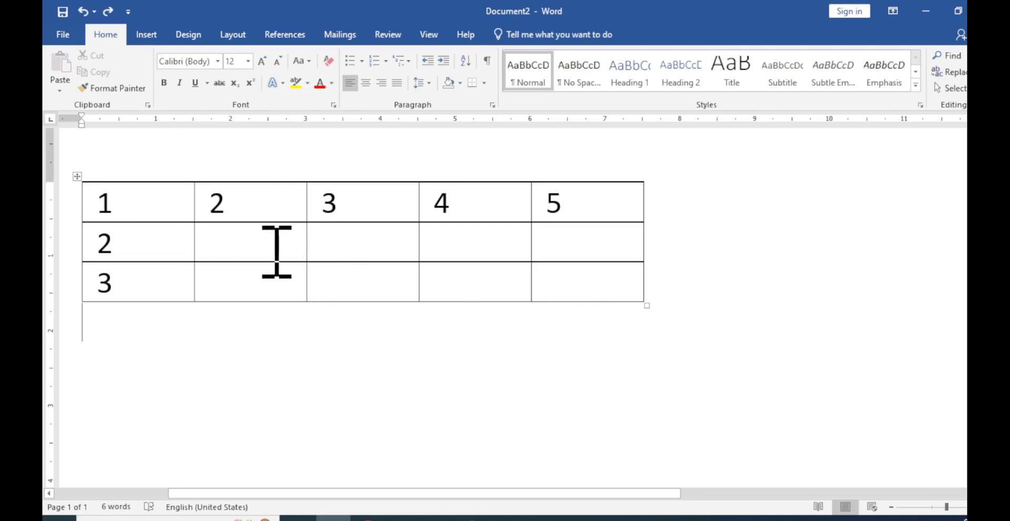
Check the column width of a cell in the table's second column
click(265, 239)
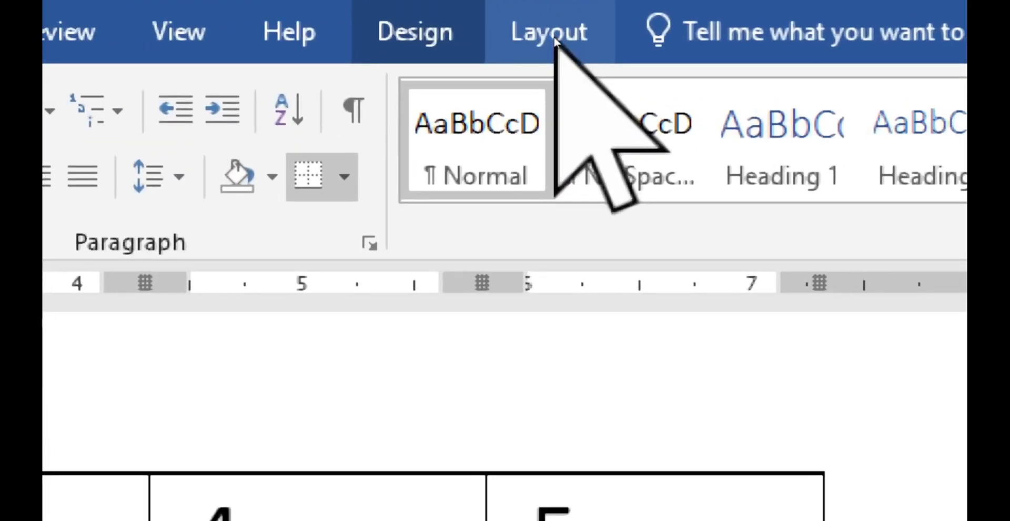
click(553, 41)
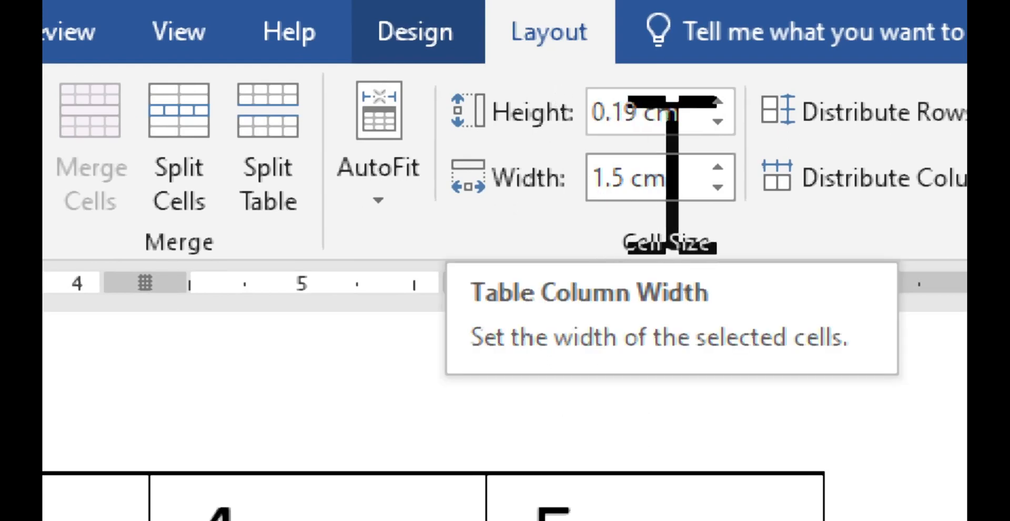
click(690, 181)
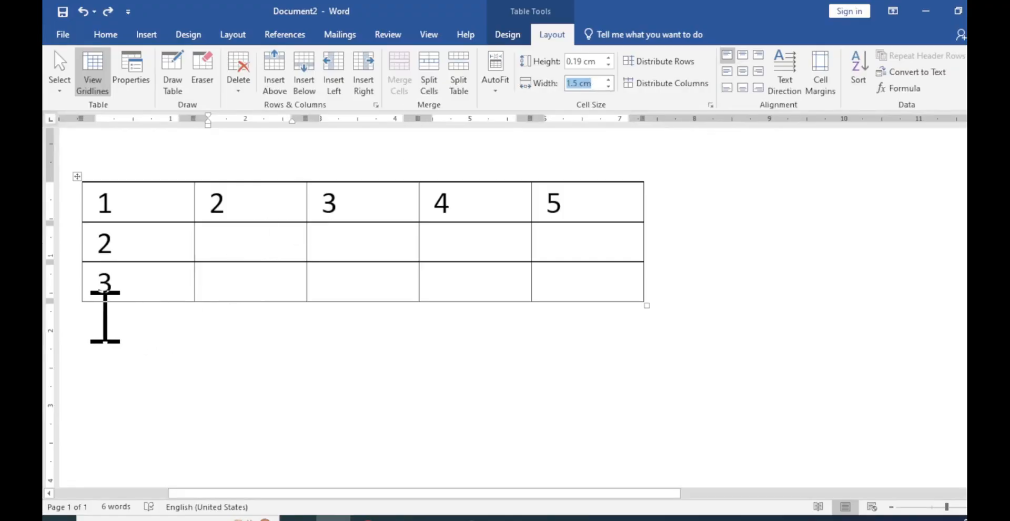
Start inserting a table on the line directly below the existing one, with the number of rows set to 4
click(93, 316)
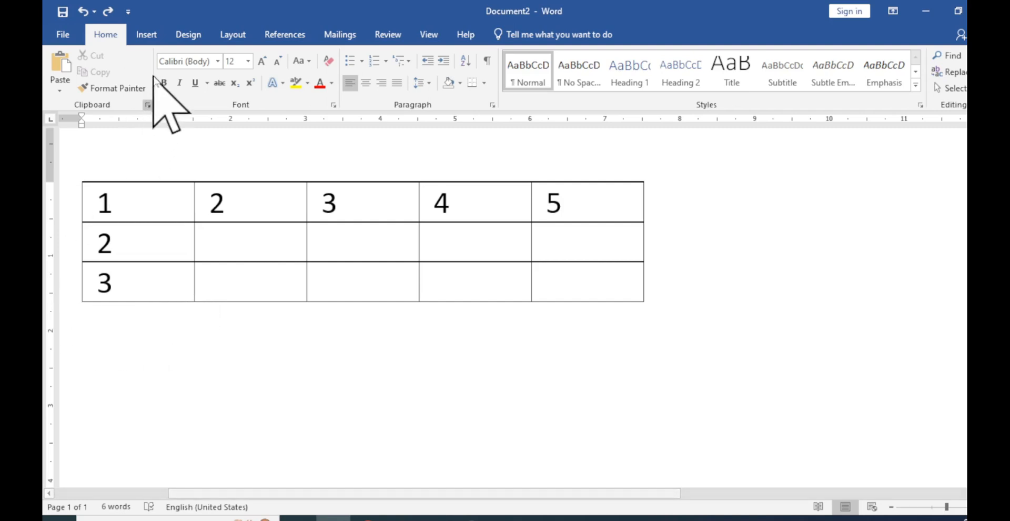
click(147, 36)
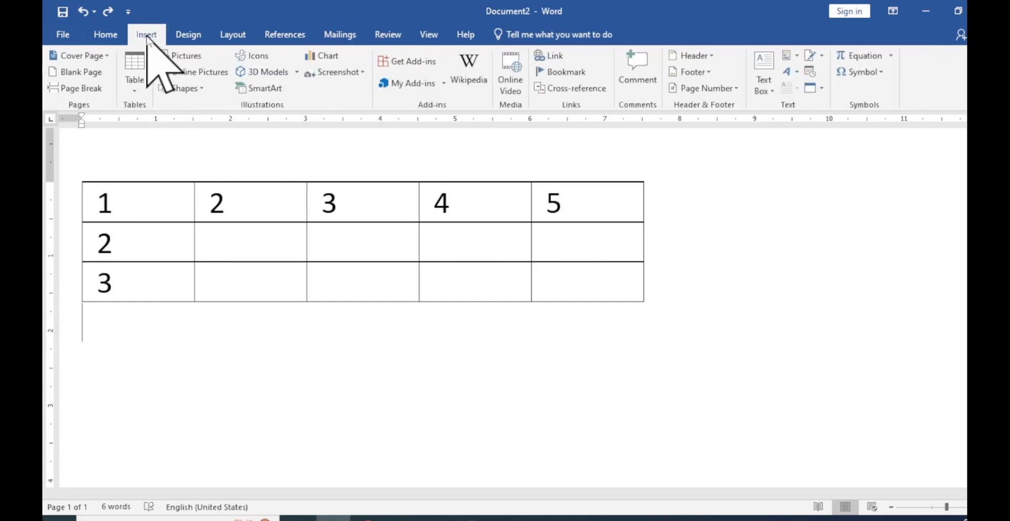
click(136, 89)
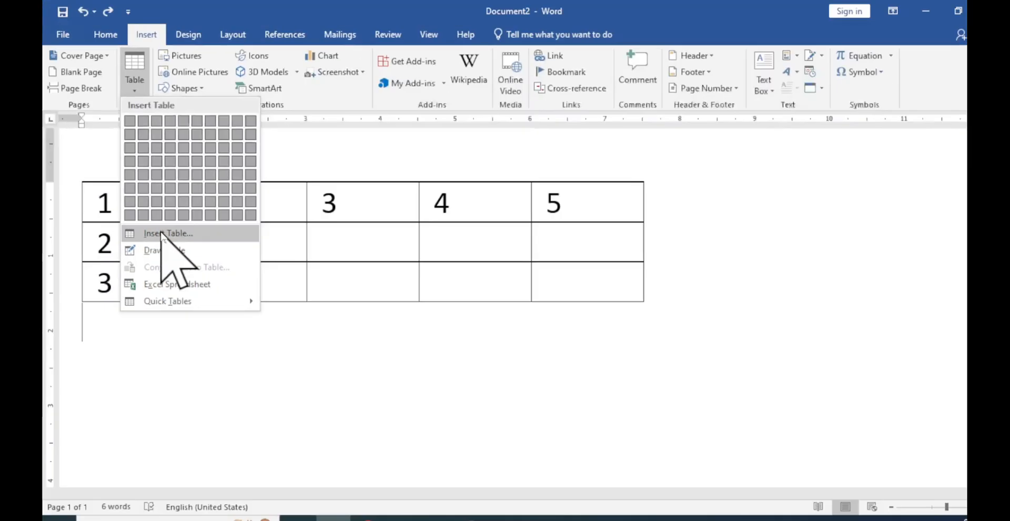
click(160, 233)
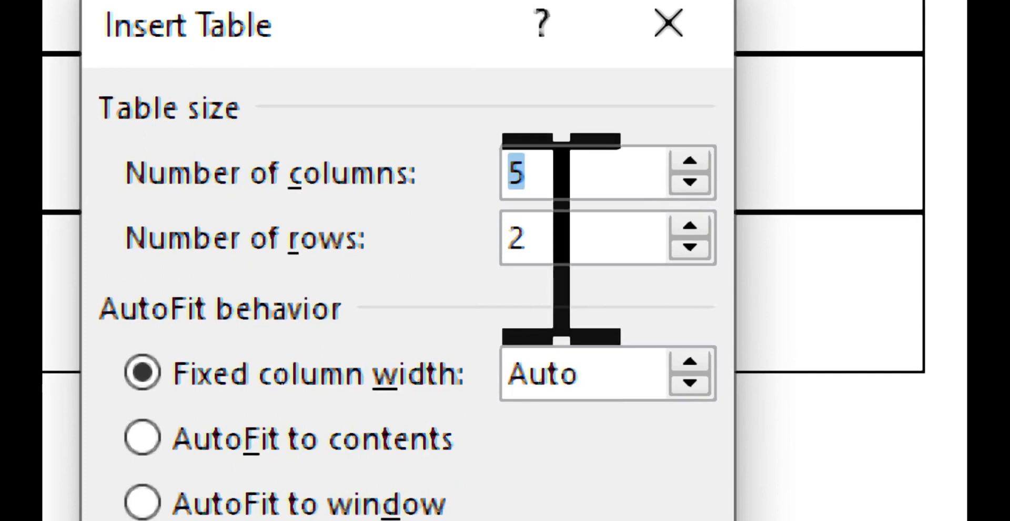
click(562, 239)
key(BackSpace)
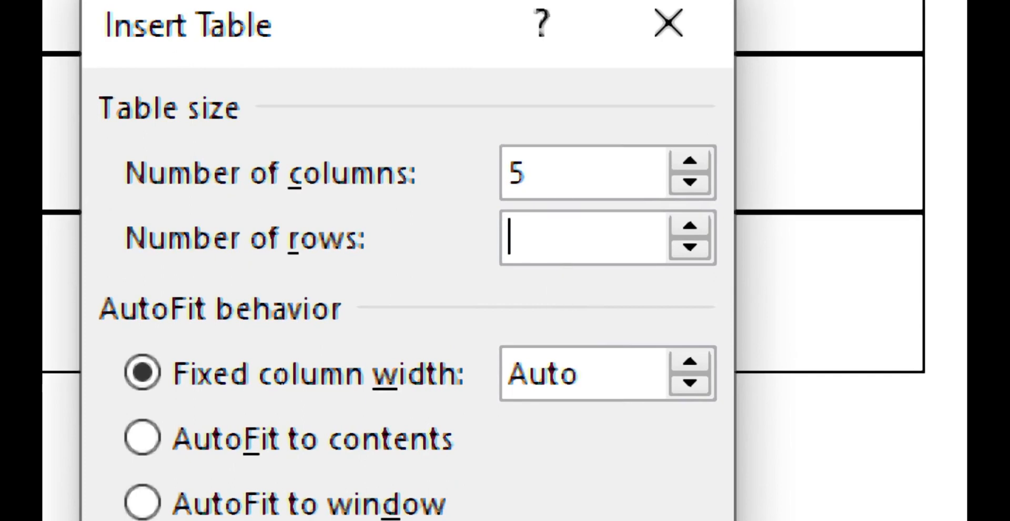
text(4)
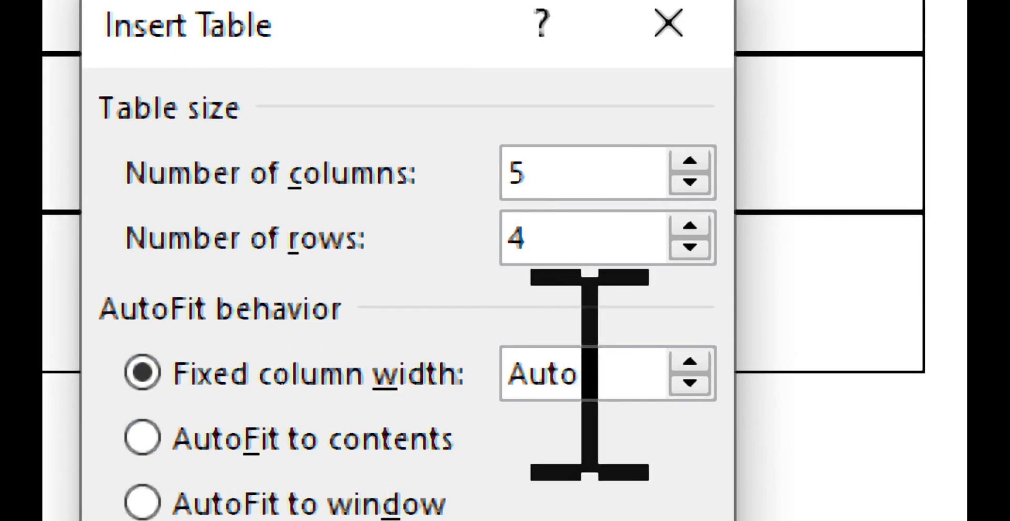
Set the new table's fixed column width to 1.5 cm and insert it directly beneath the existing table
drag(589, 375, 527, 363)
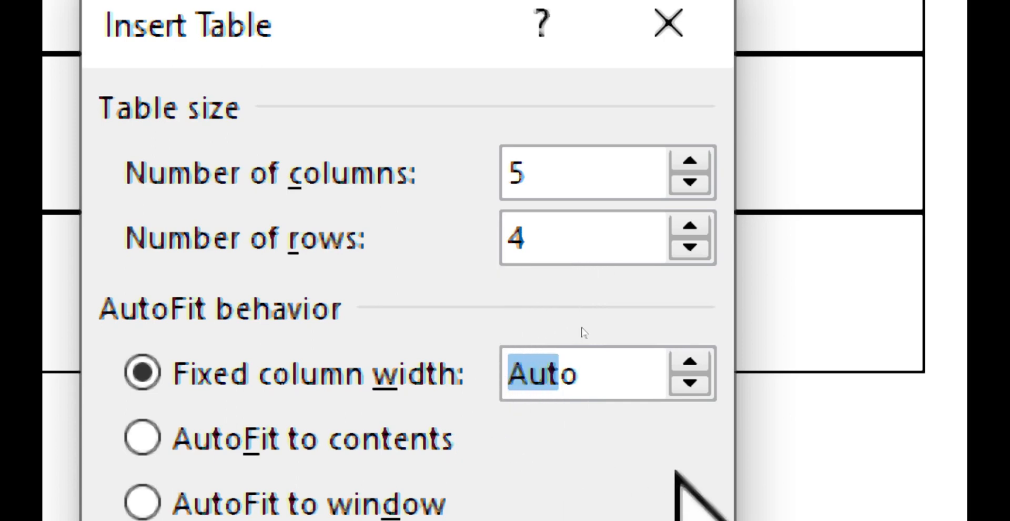
text(1.5 cmo)
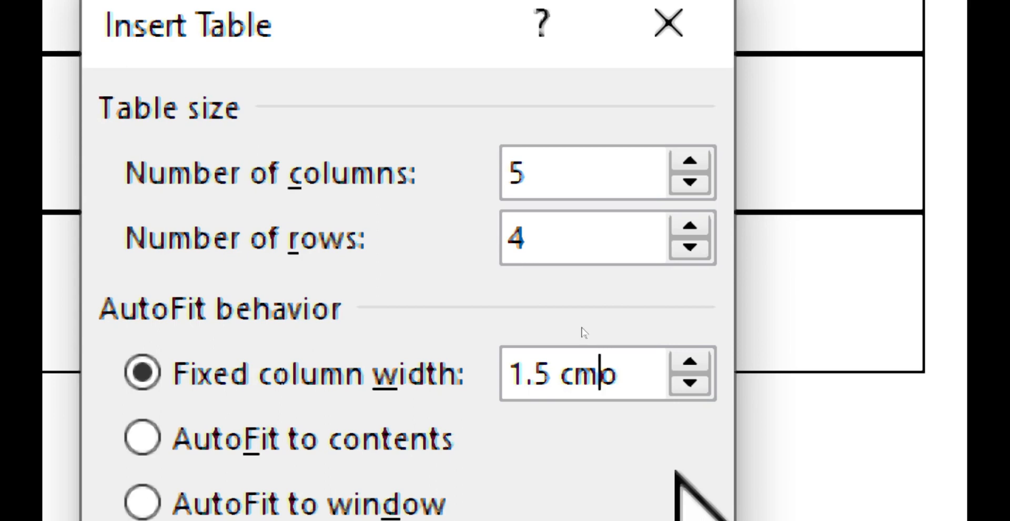
key(Right)
key(BackSpace)
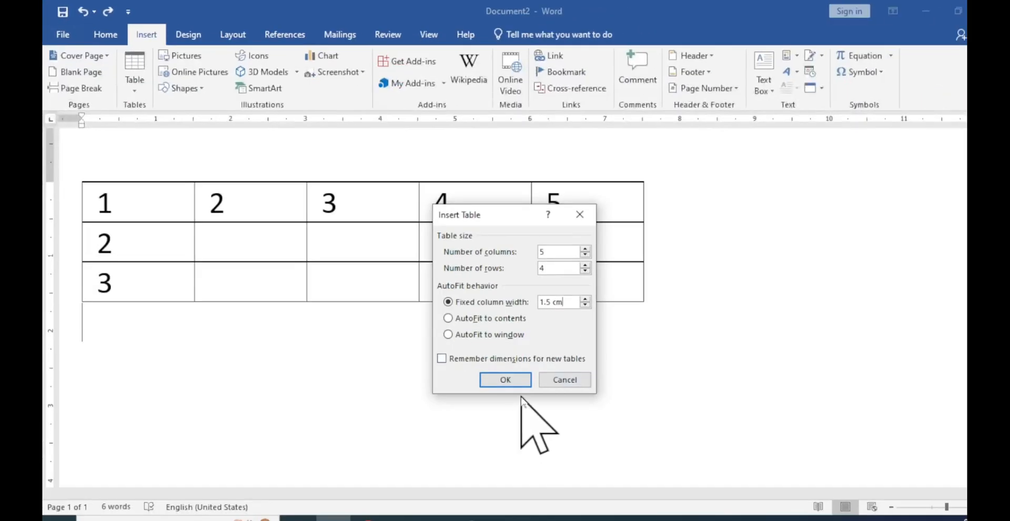
click(506, 382)
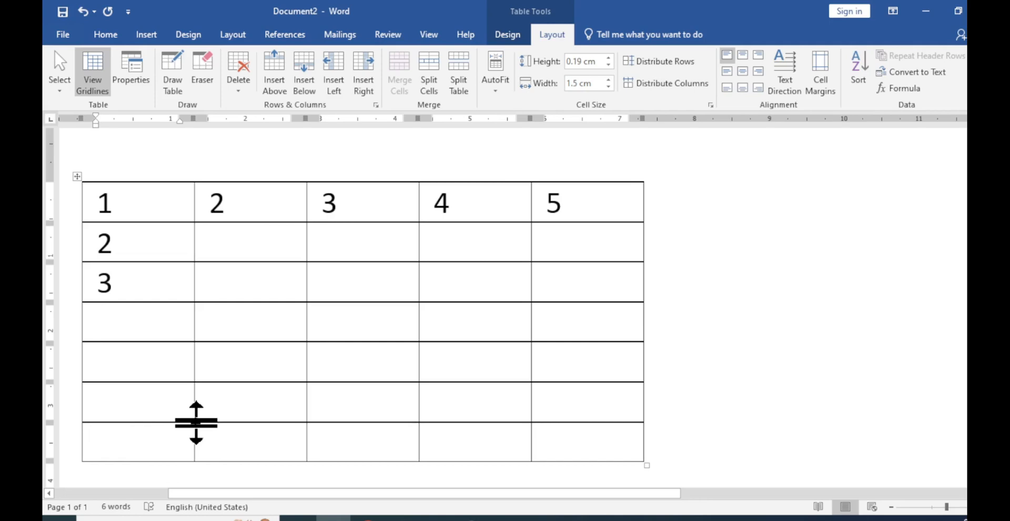
Undo the insertion of the four-row table beneath the original three-row table
key(ctrl+z)
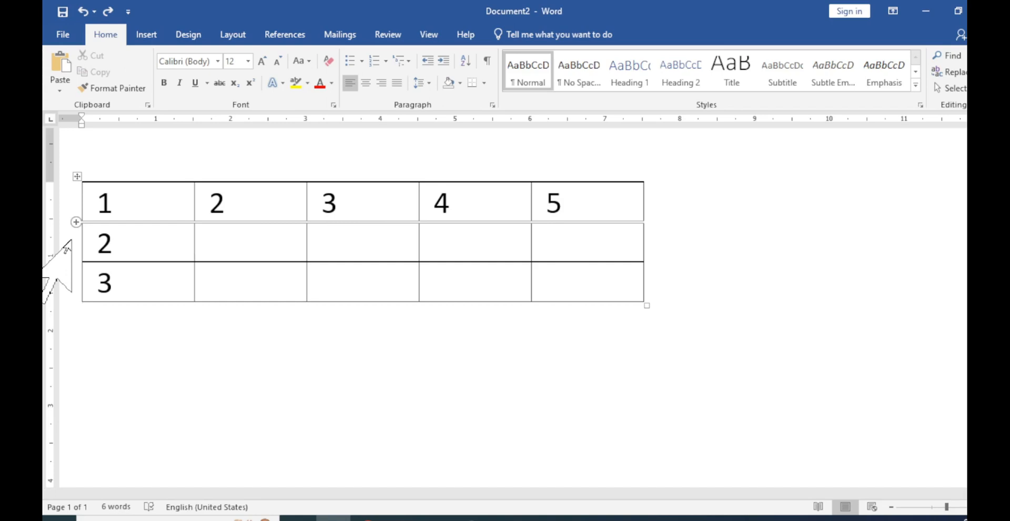
Select the table's second row, insert a new row above it, and undo the insertion
click(70, 241)
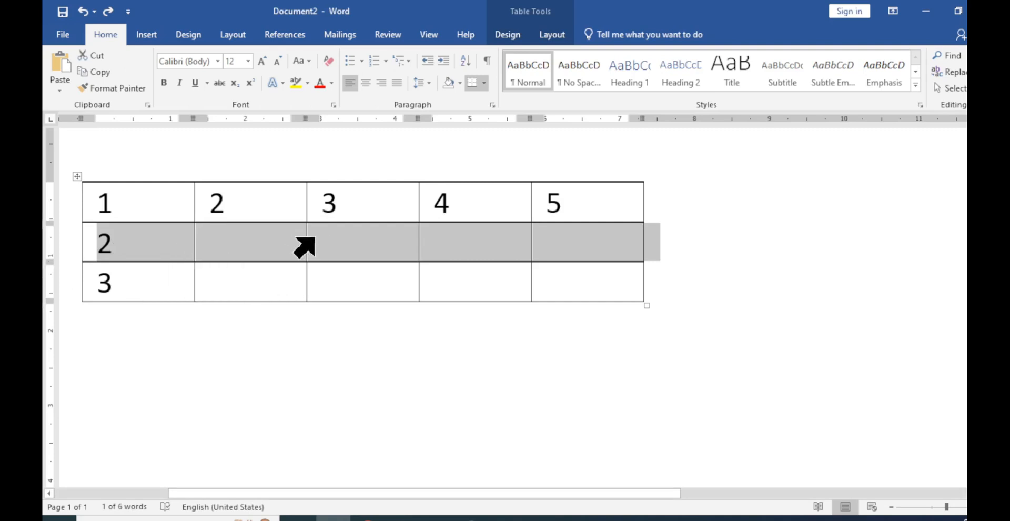
click(558, 38)
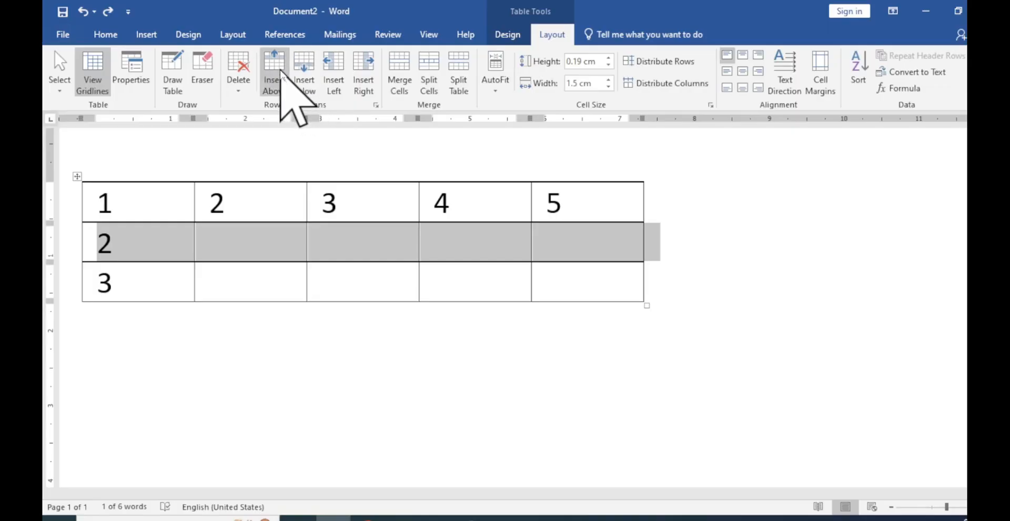
click(279, 70)
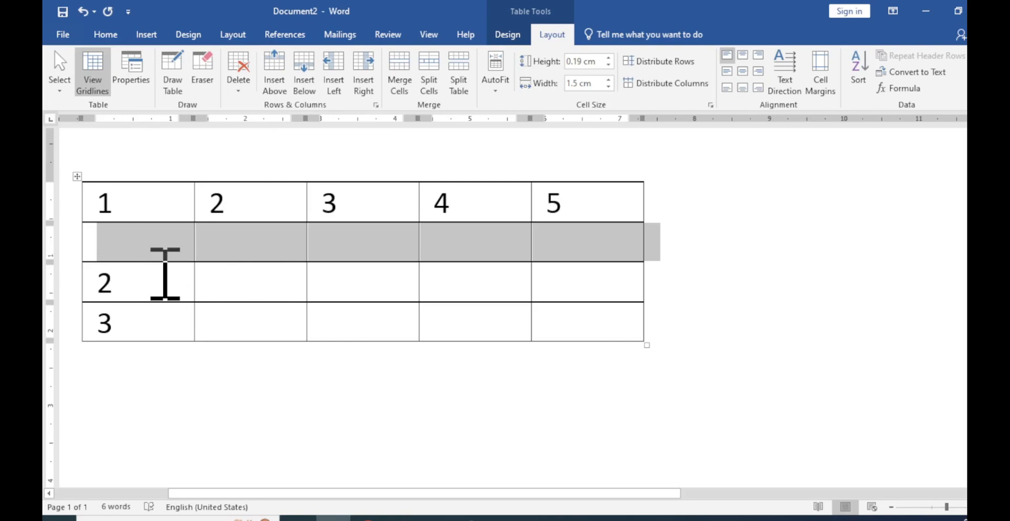
key(ctrl+z)
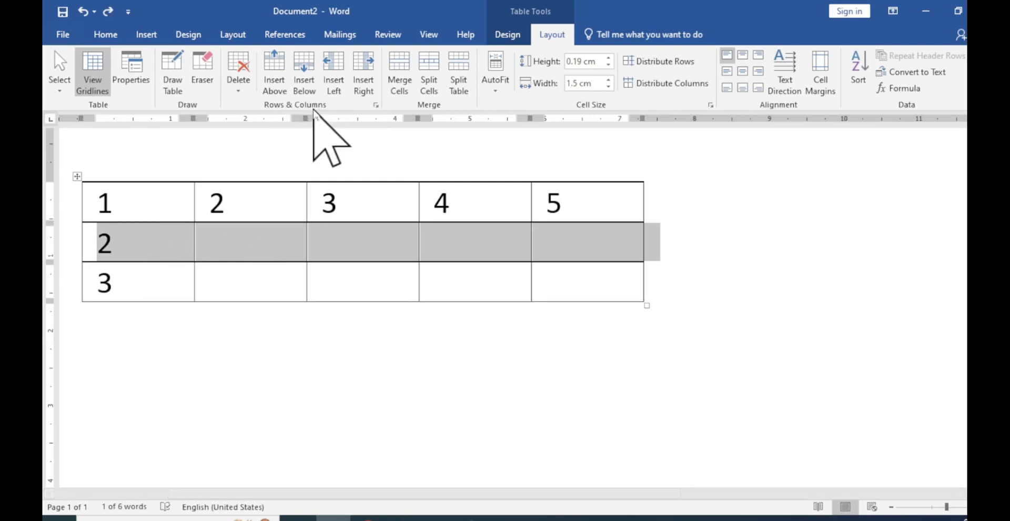
Insert a row below the selected second row, undo the insertion, and deselect the row
click(305, 79)
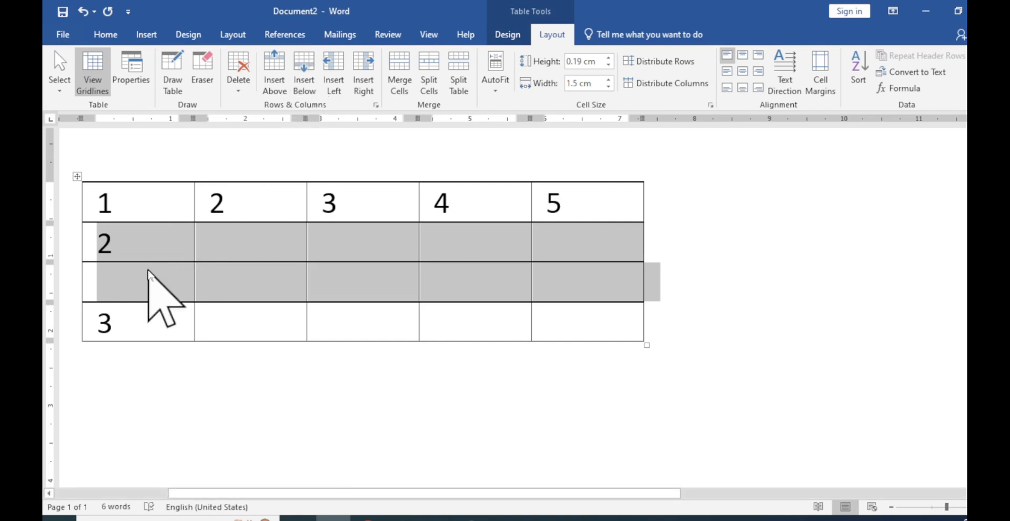
key(ctrl+z)
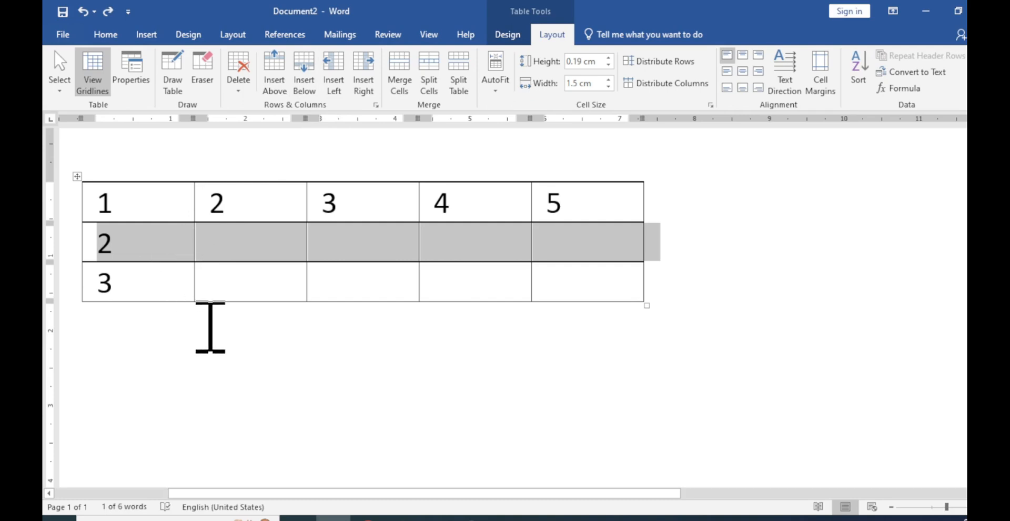
click(205, 323)
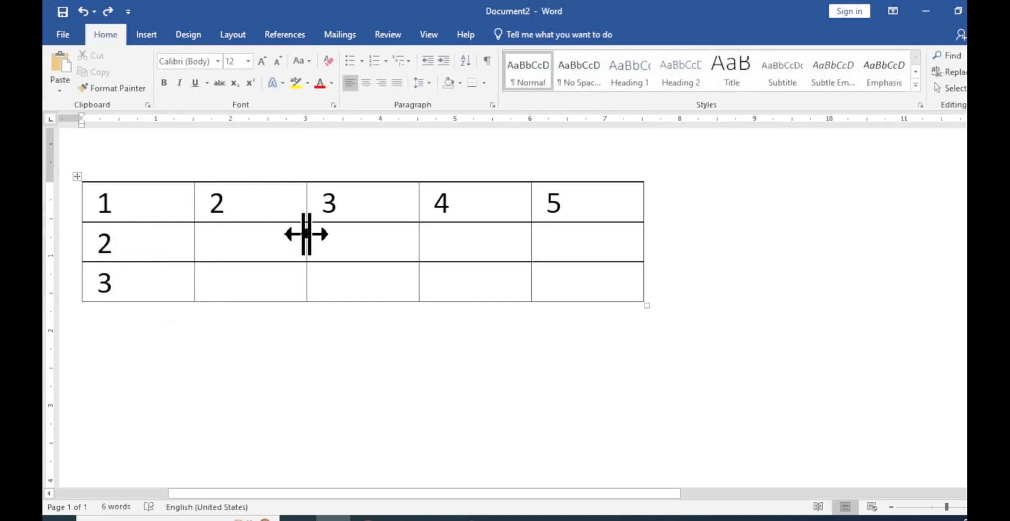
Insert a row below from the fourth-column cell of the table's second row, and undo the insertion
click(457, 239)
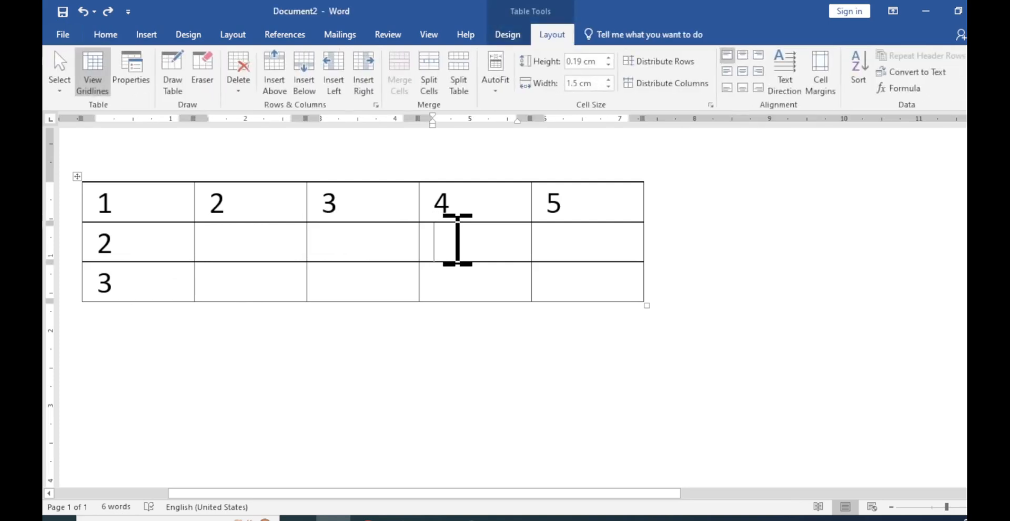
right_click(457, 239)
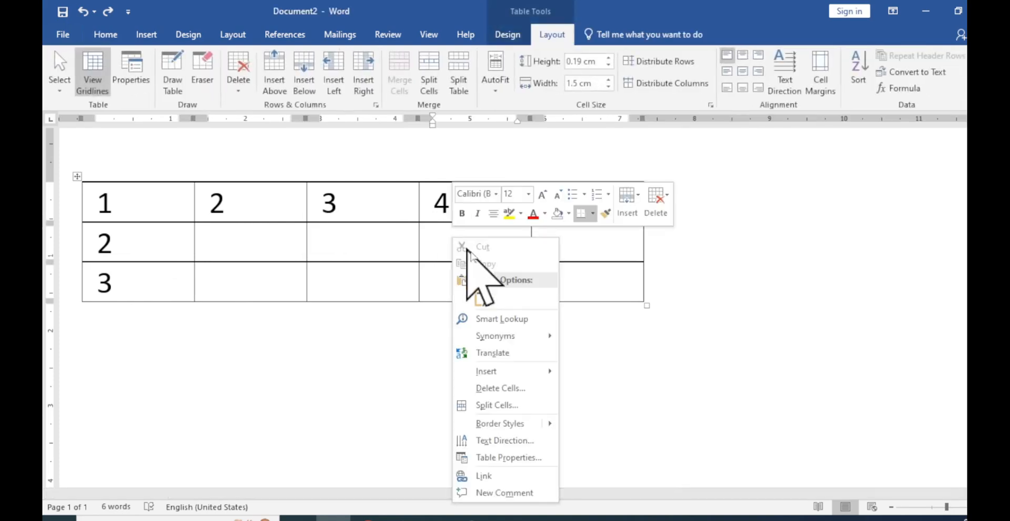
mouse_move(520, 375)
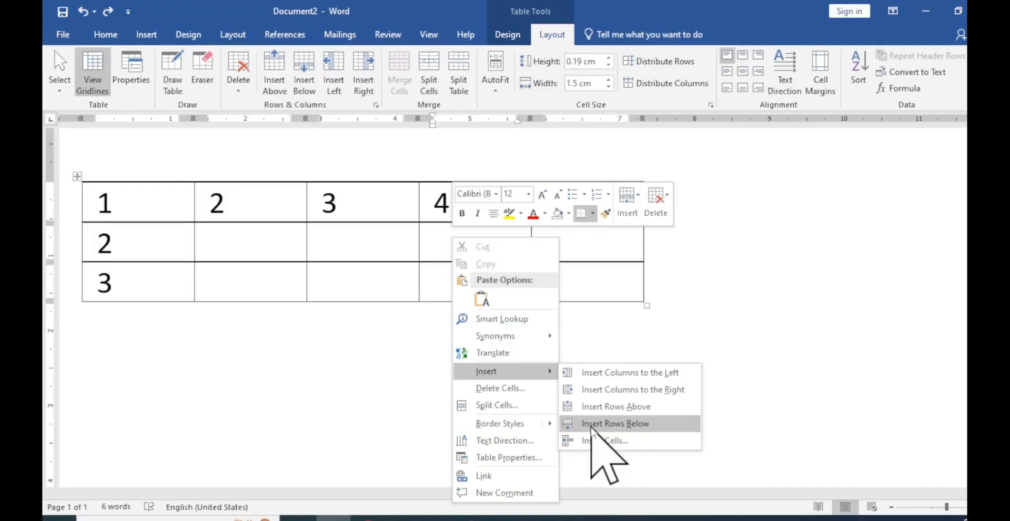
click(592, 427)
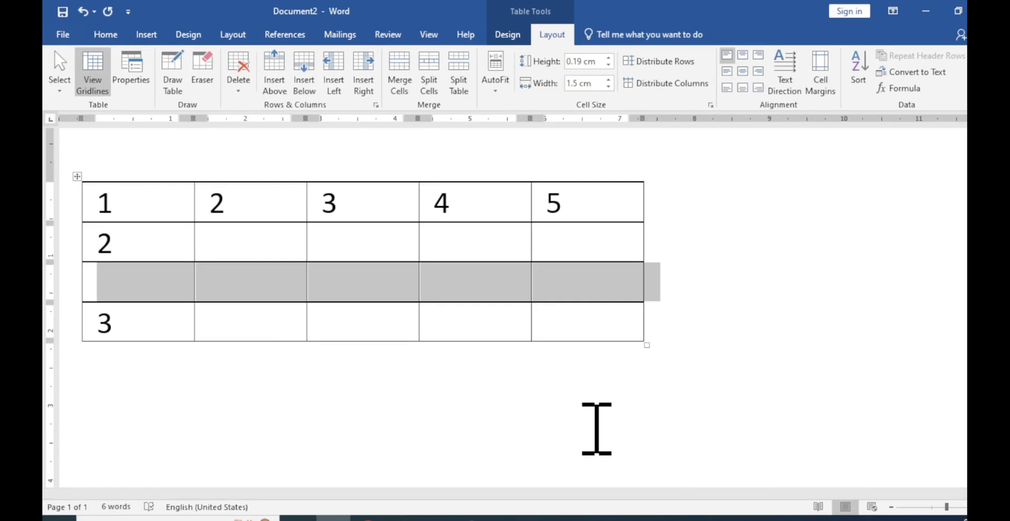
key(ctrl+z)
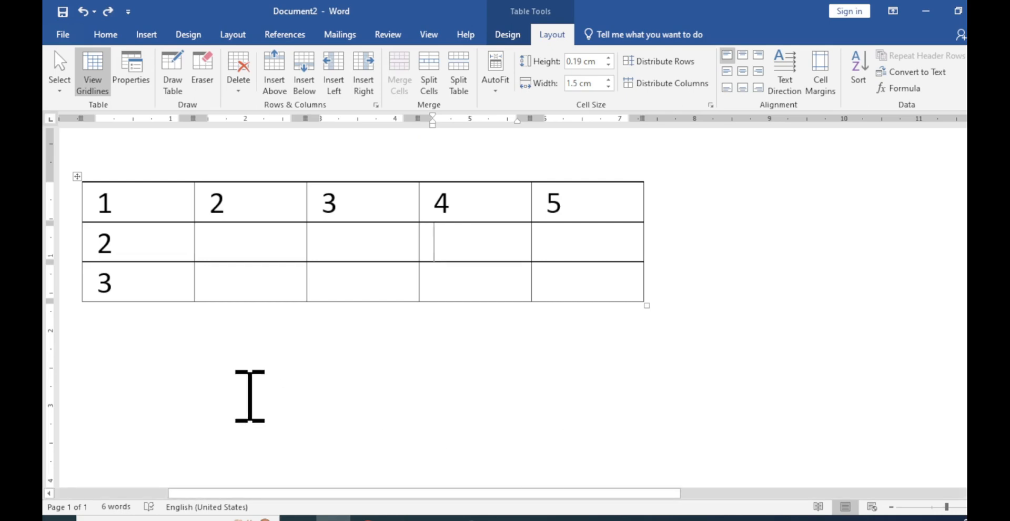
Select the whole second row, add an empty row above it with the legacy Insert Rows Above command, and remove the added row
mouse_move(64, 243)
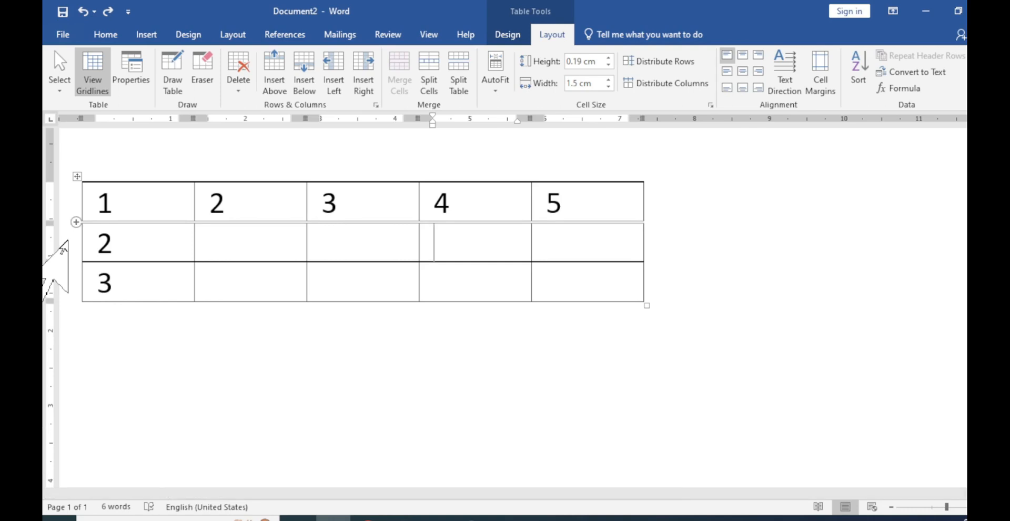
click(67, 243)
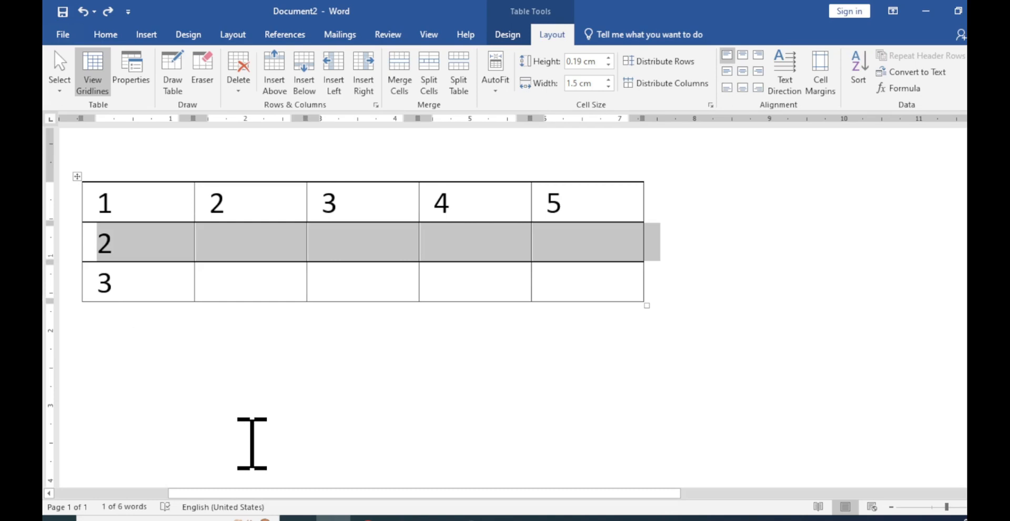
key(alt+a)
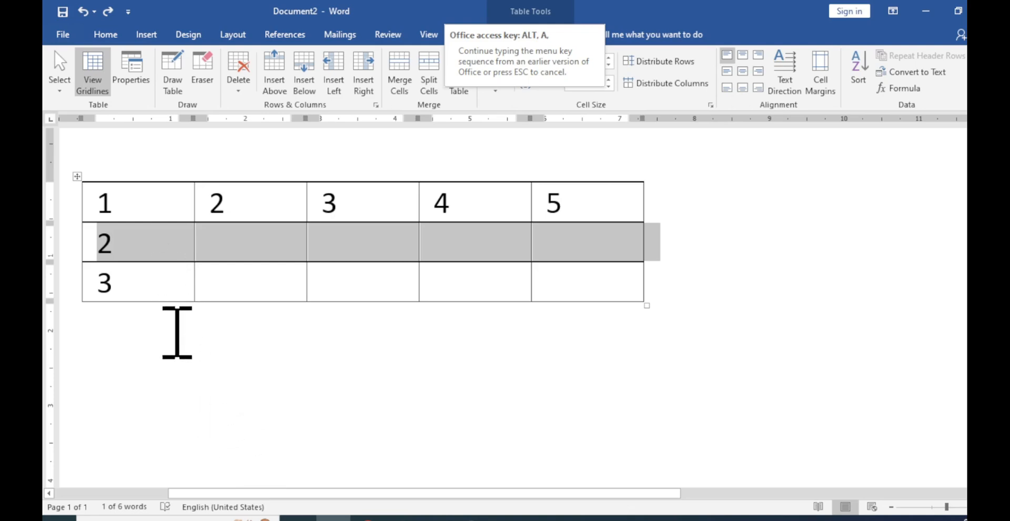
key(a)
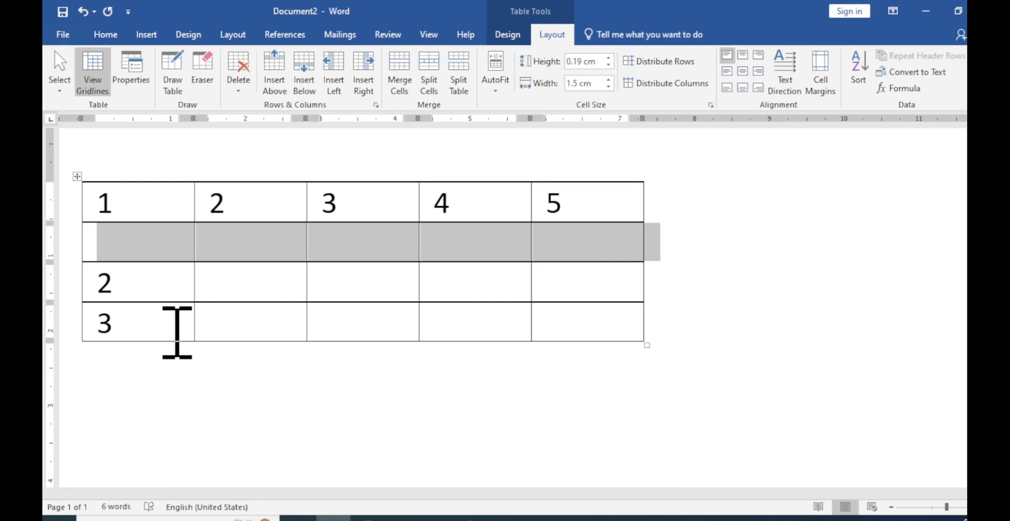
key(BackSpace)
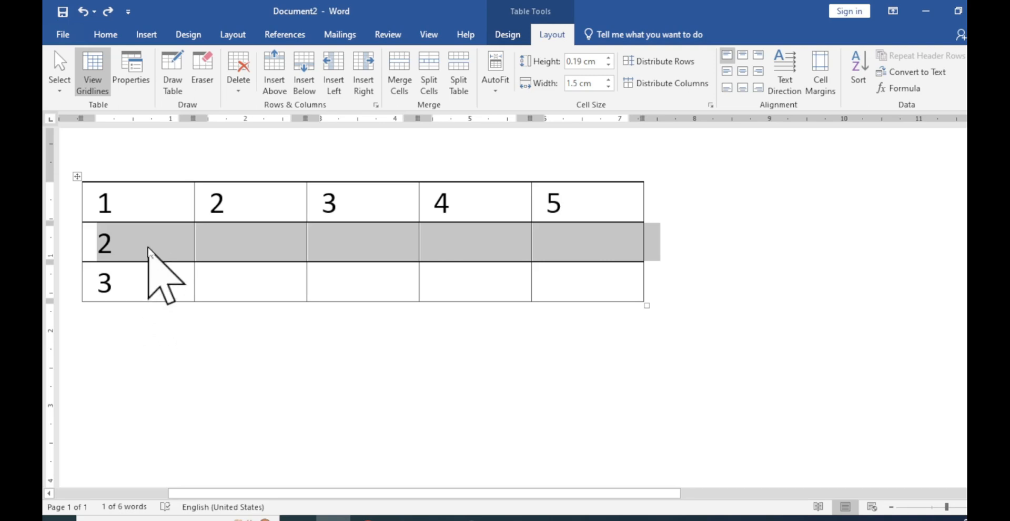
Add an empty row below the selected second row with the legacy Insert Rows Below command, and undo it
key(alt)
key(a)
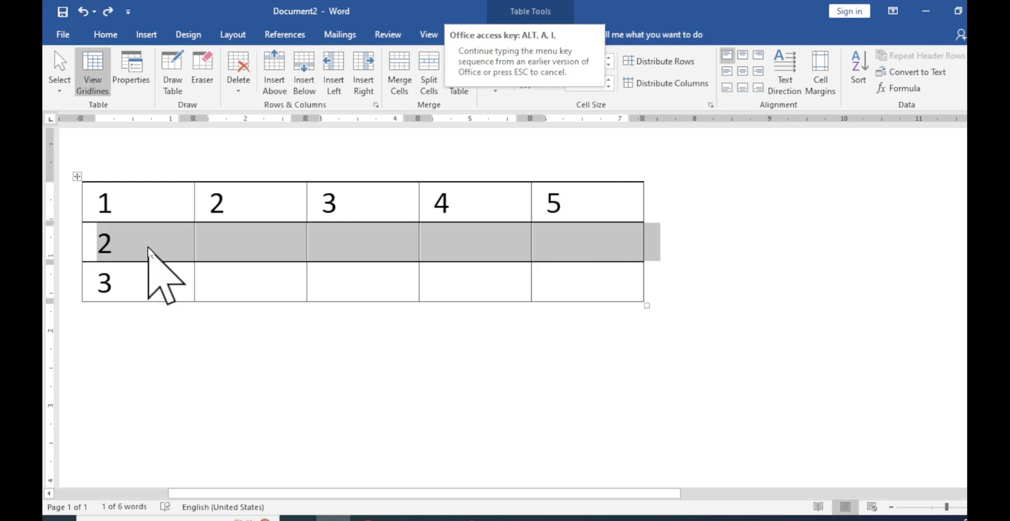
key(b)
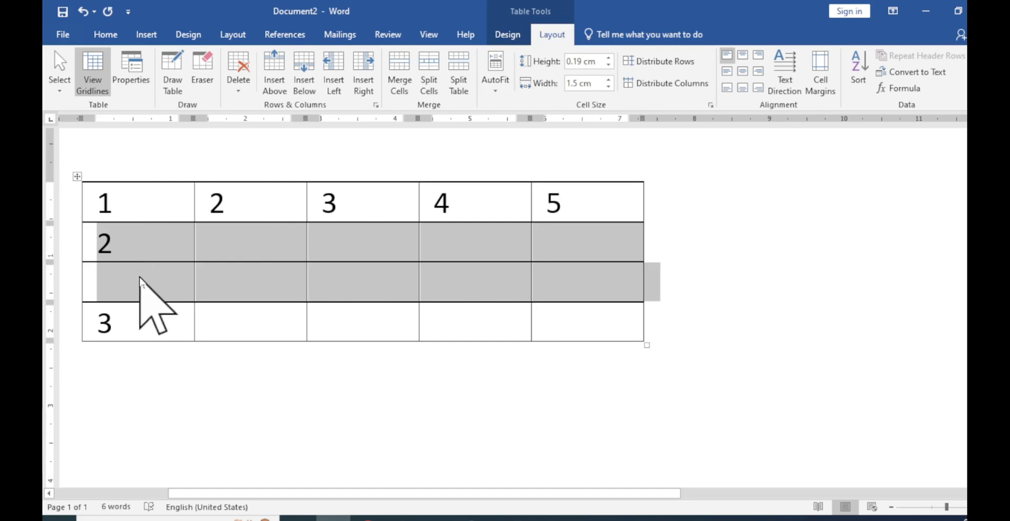
key(ctrl+z)
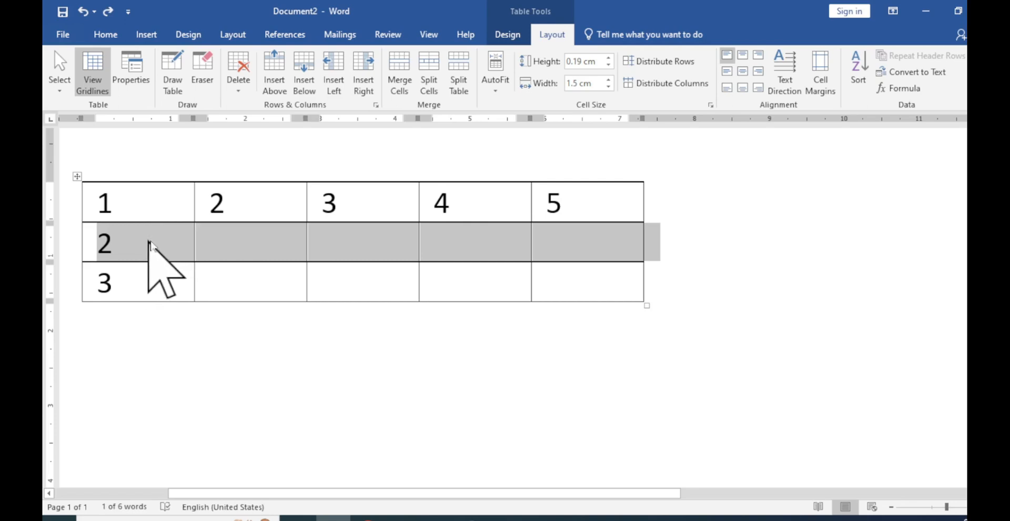
Insert a row above from the third-column cell of the second row, and undo the insertion
click(393, 238)
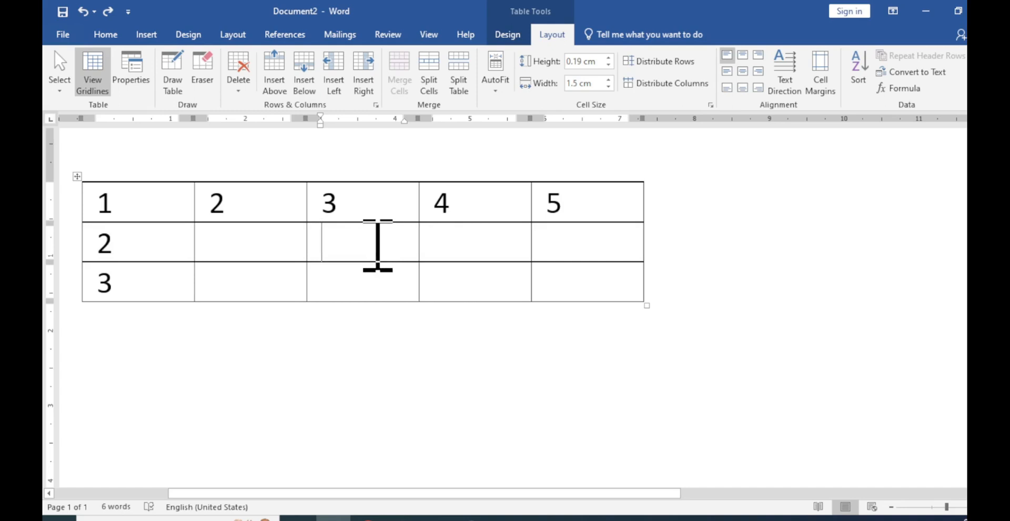
key(alt)
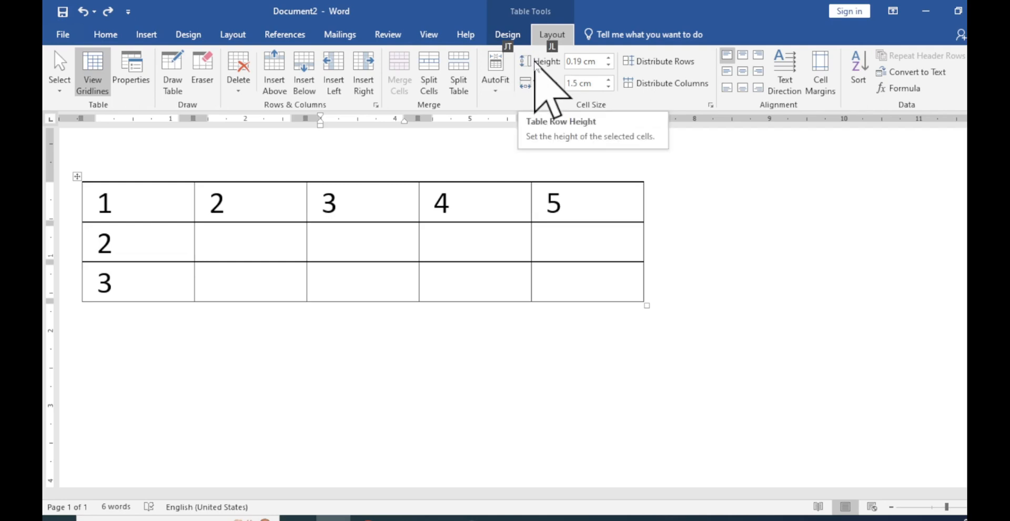
key(j)
key(l)
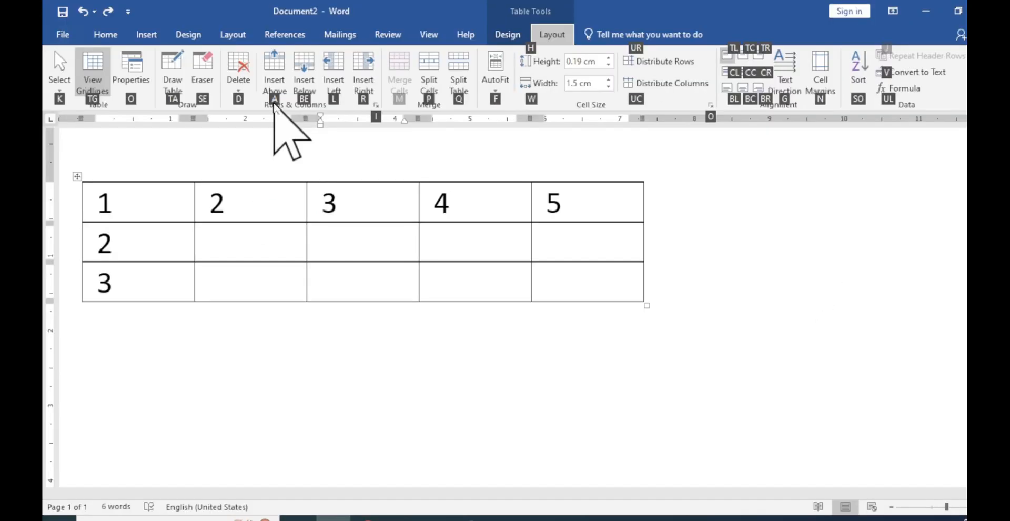
key(a)
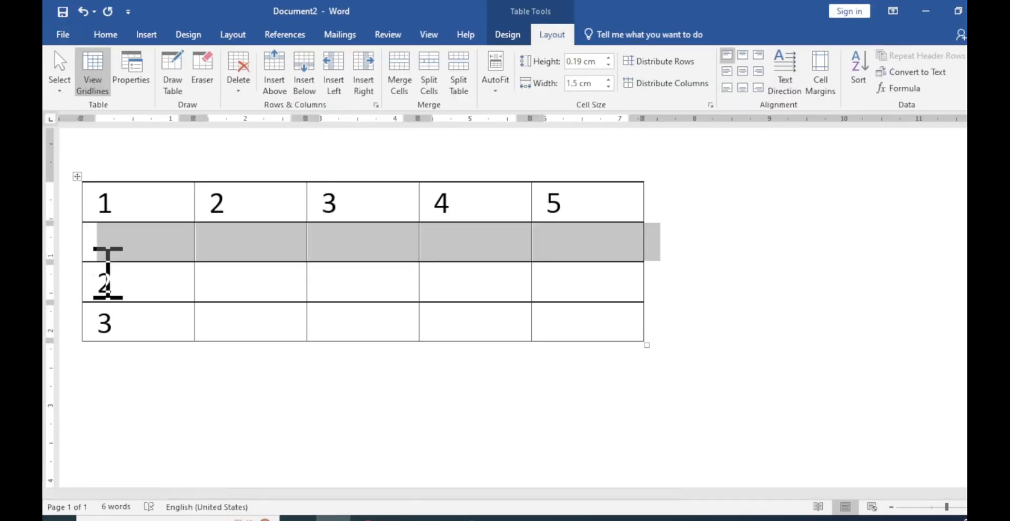
key(ctrl+z)
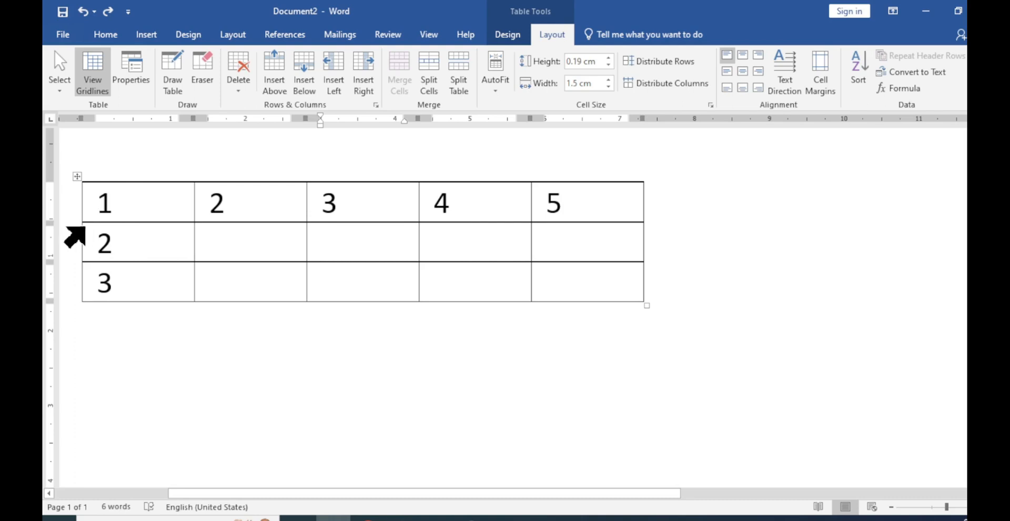
Insert a row at the border between the first and second rows, then one between the second and third, undoing each insertion
mouse_move(79, 224)
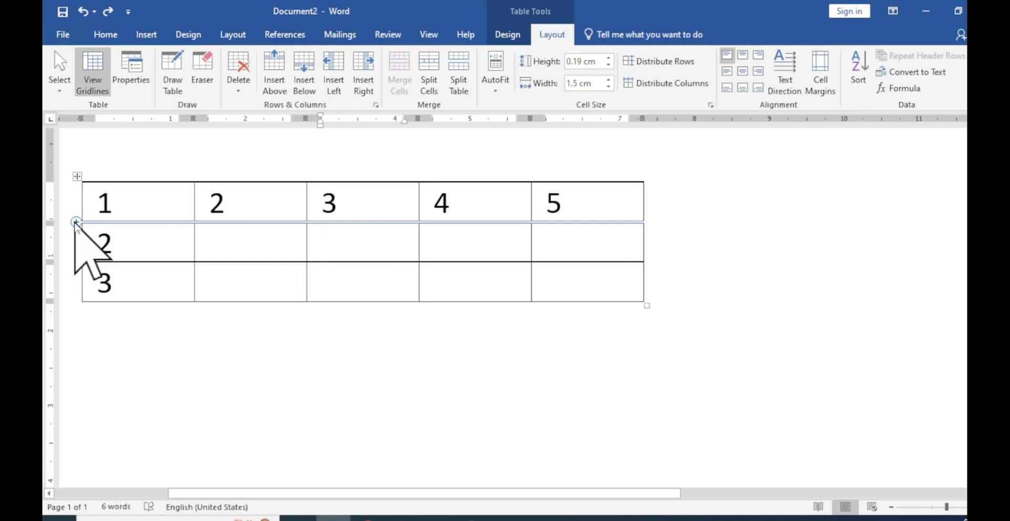
click(76, 222)
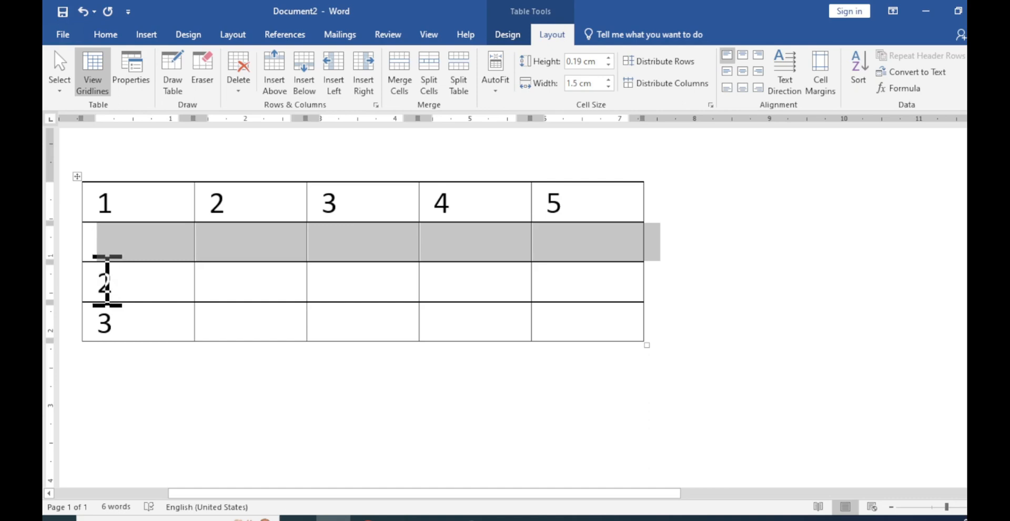
key(ctrl+z)
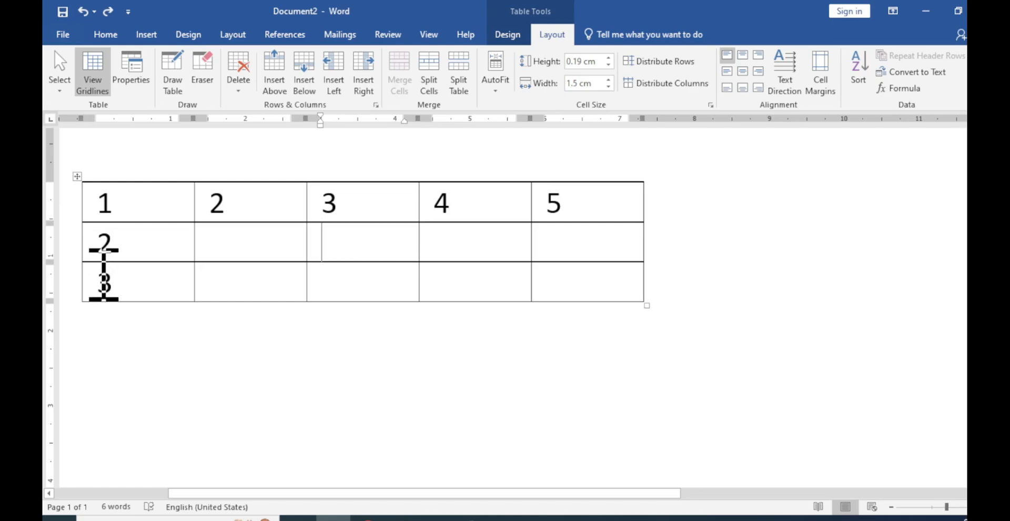
click(75, 262)
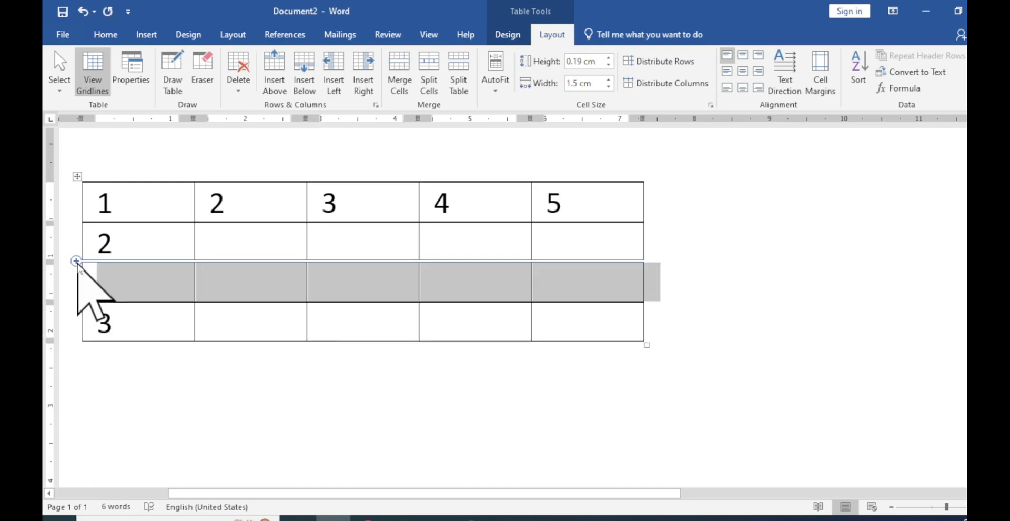
key(ctrl+z)
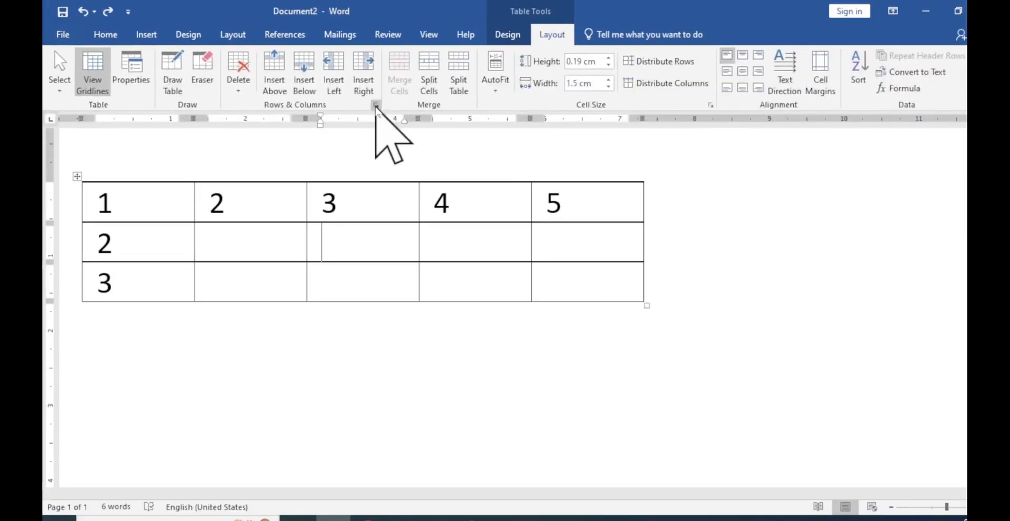
Use Insert Cells with the Insert entire row option at the second row's third cell, and remove the inserted row
click(376, 106)
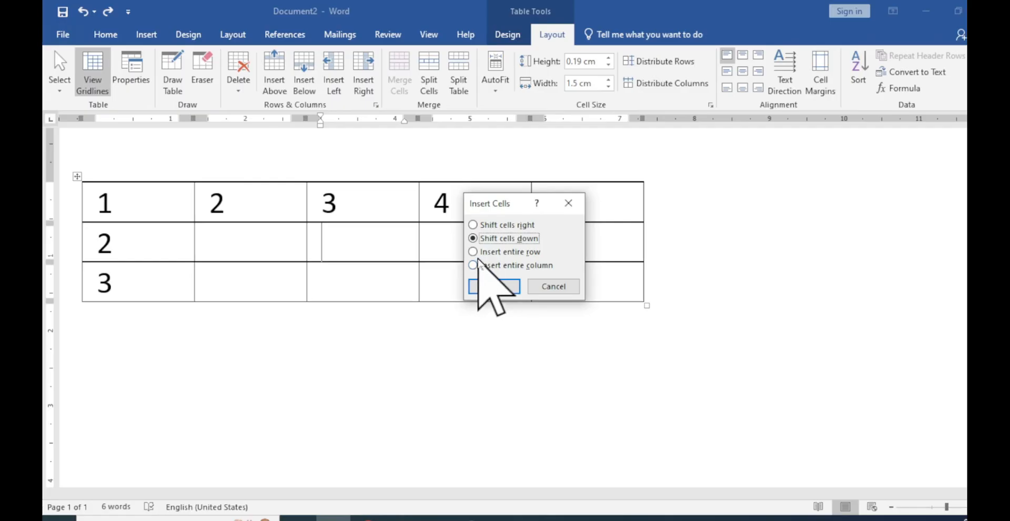
click(474, 253)
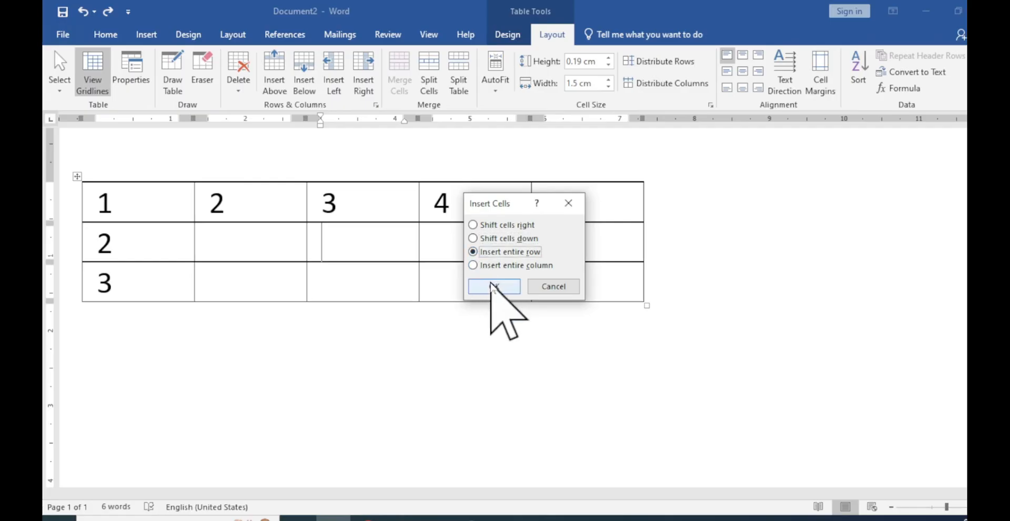
click(494, 286)
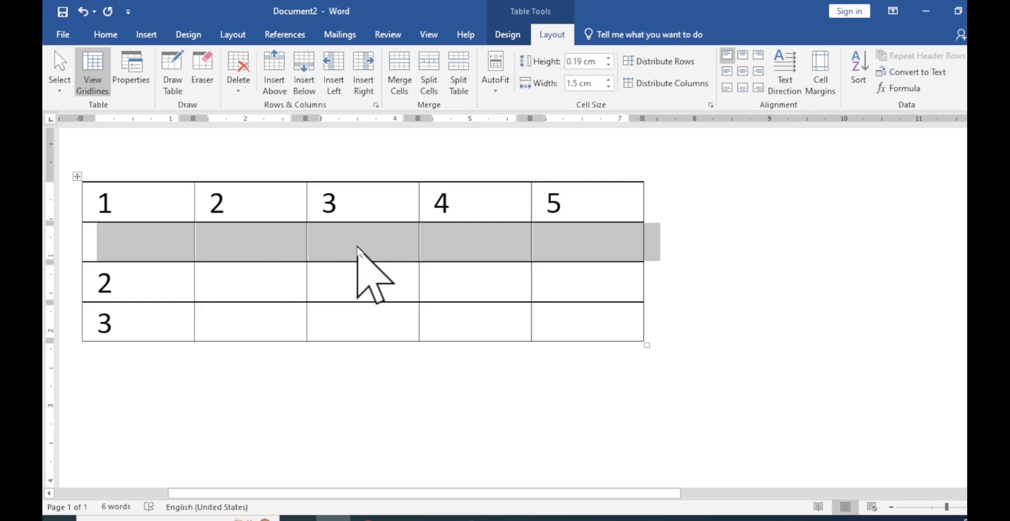
key(BackSpace)
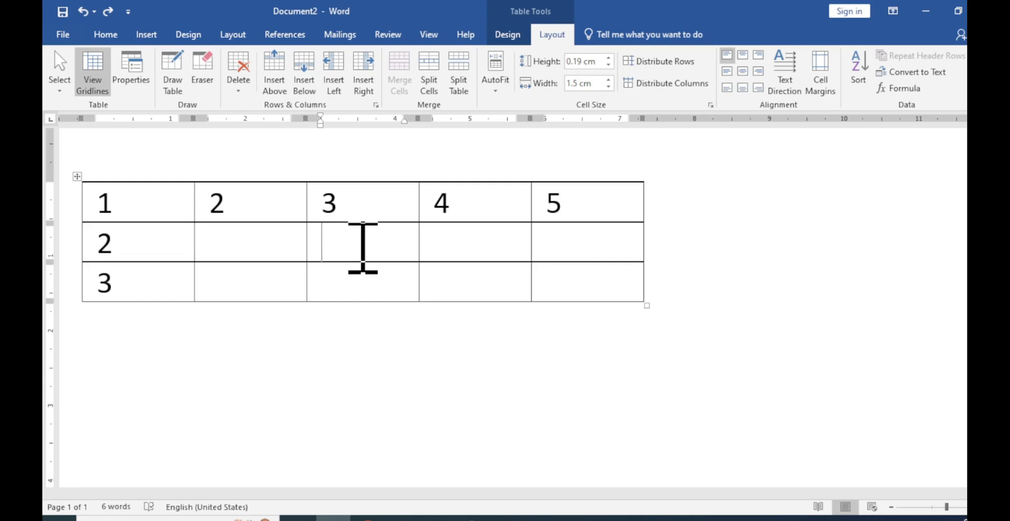
Select the second and third rows, insert two rows above them and undo, and insert two rows below them and undo
mouse_move(72, 250)
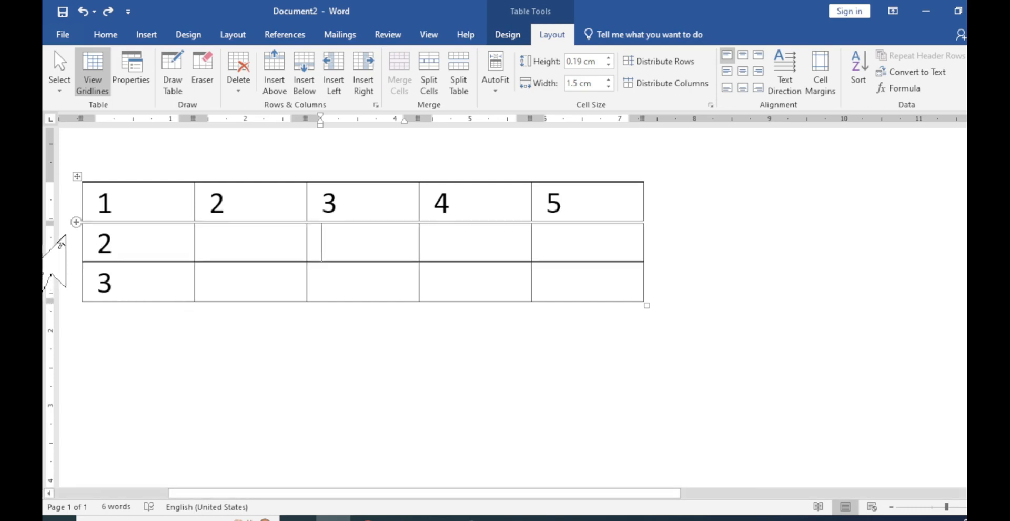
drag(62, 243, 71, 276)
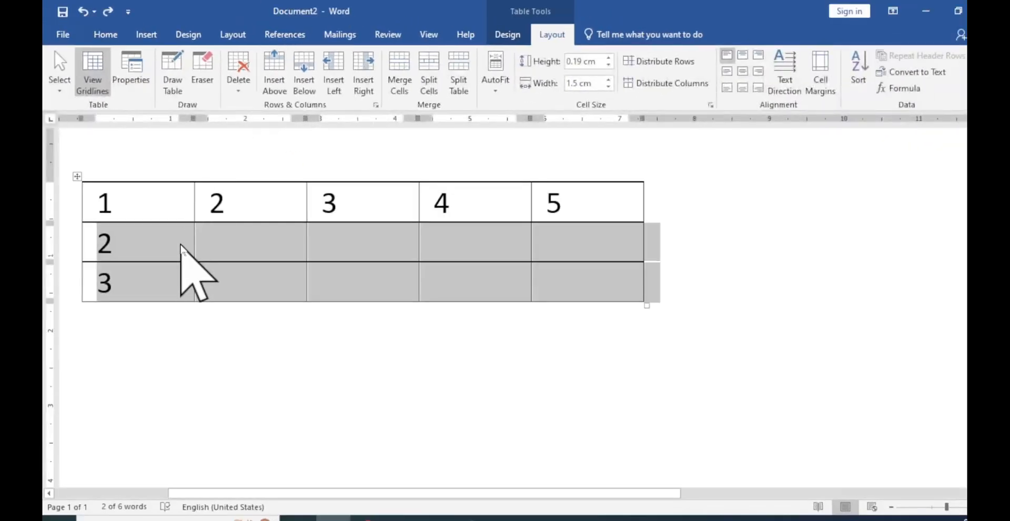
click(275, 74)
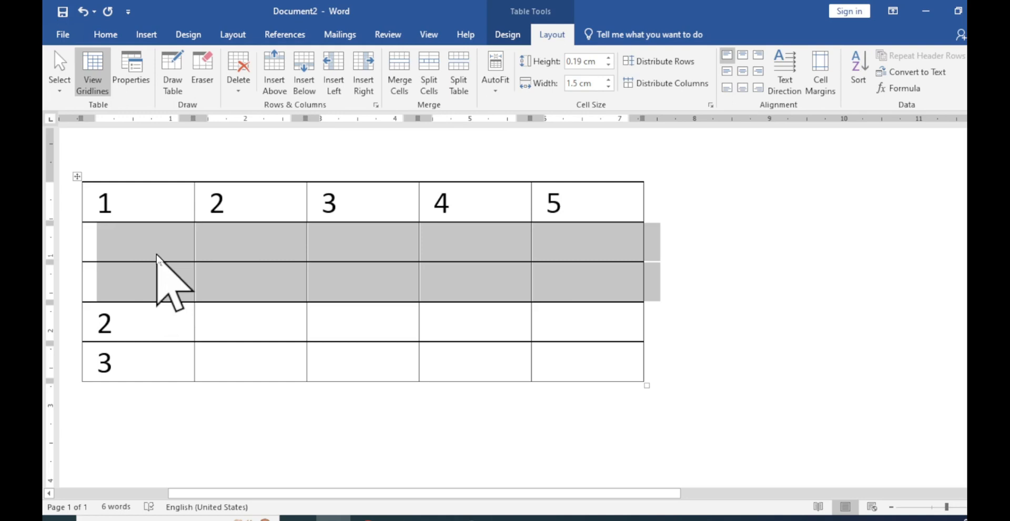
key(ctrl+z)
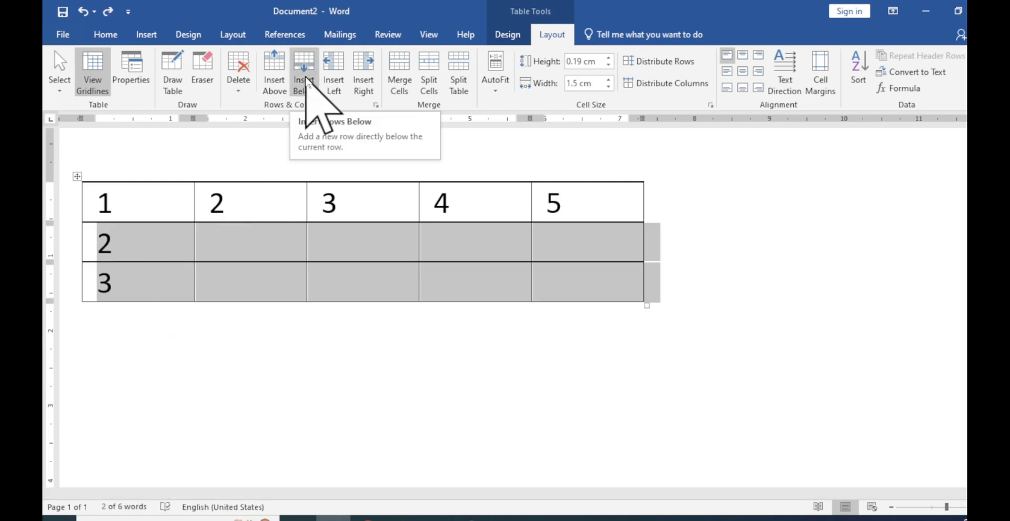
click(306, 79)
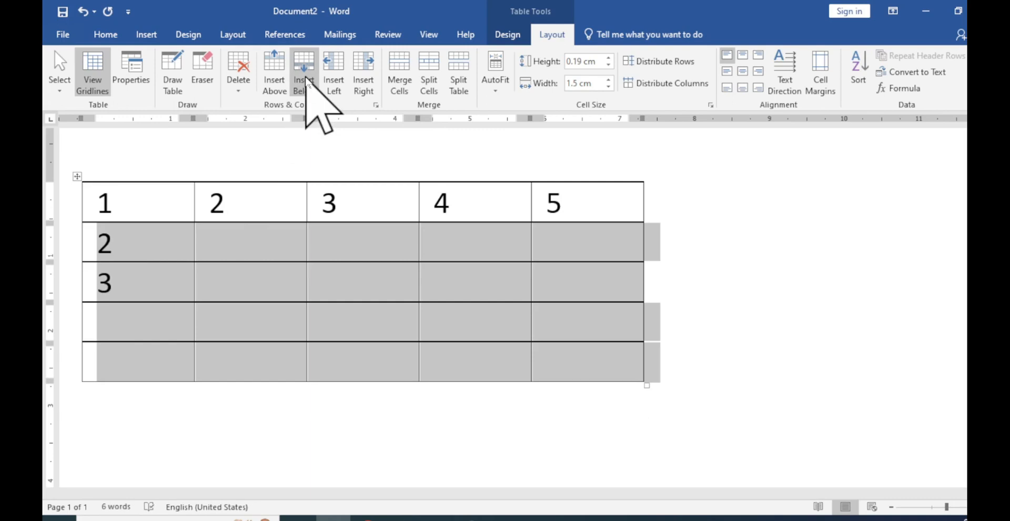
key(ctrl+z)
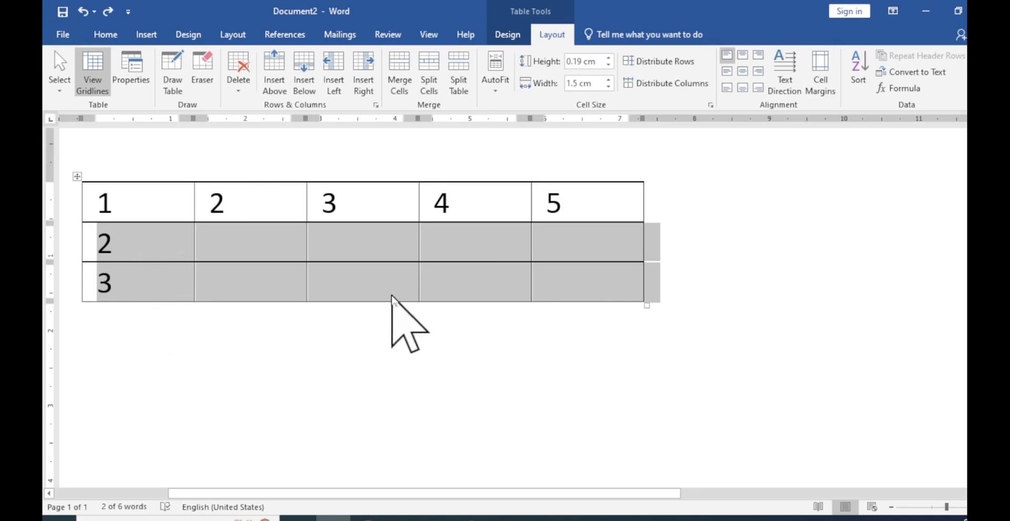
Apply Insert Rows Above to the selected second and third rows, and undo the two added rows
right_click(376, 247)
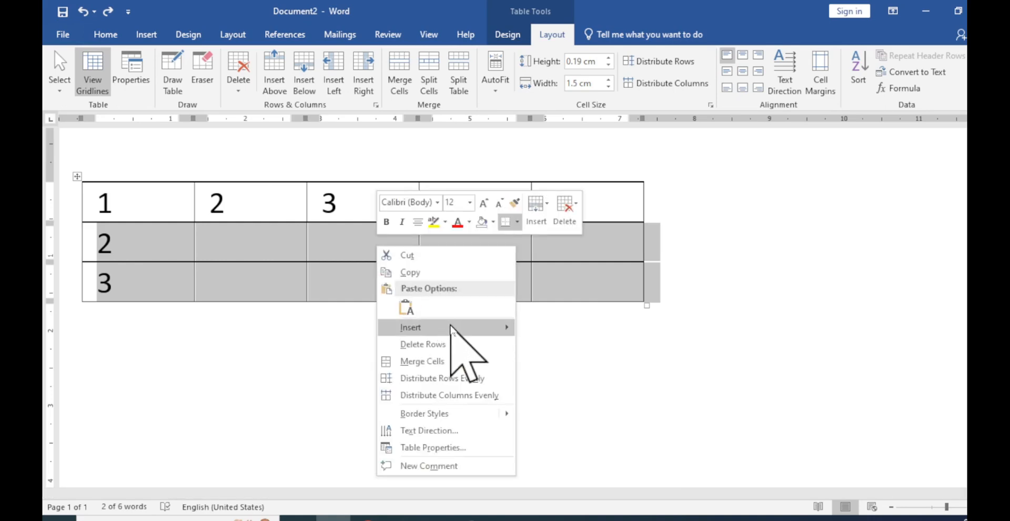
mouse_move(451, 327)
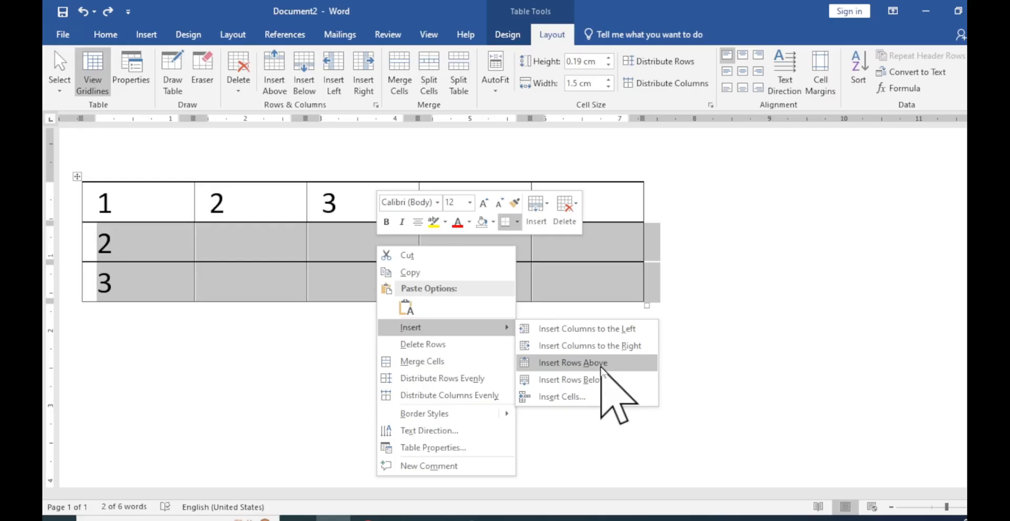
click(601, 367)
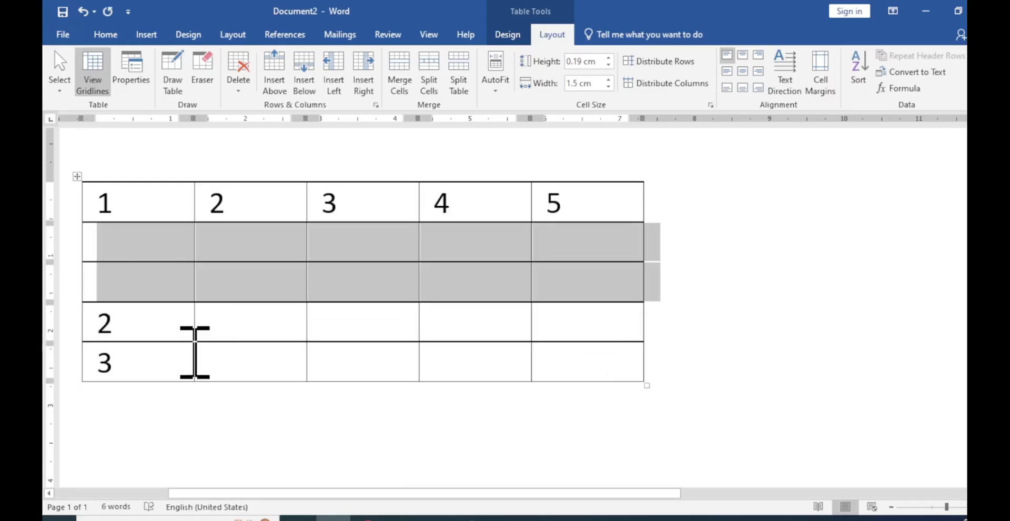
key(ctrl+z)
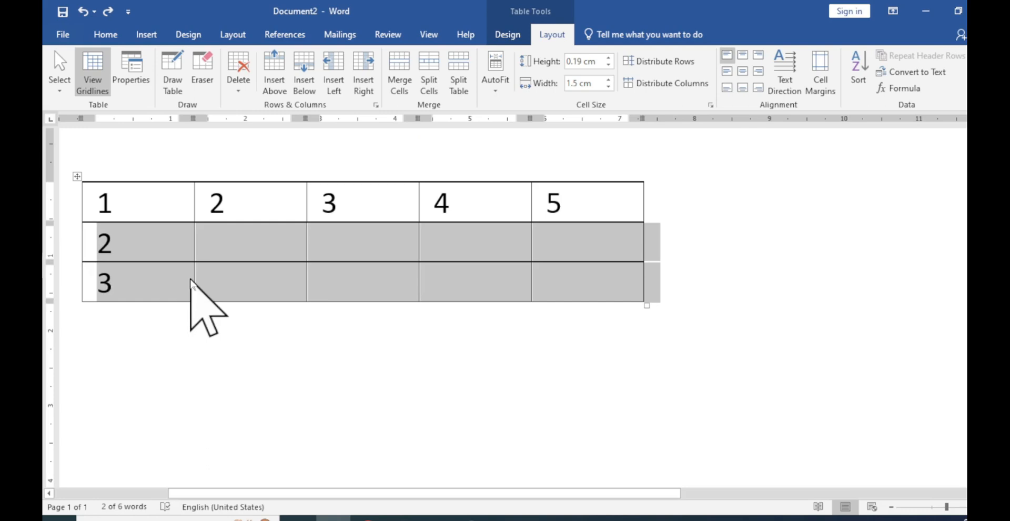
Add two rows above and two rows below the selected rows with the legacy insert commands, undoing each insertion
key(alt)
key(a)
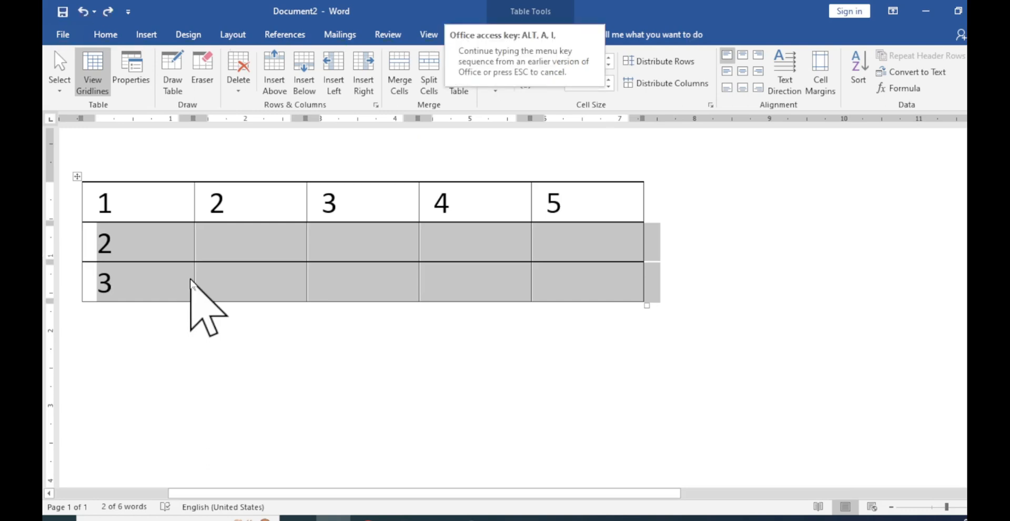
key(a)
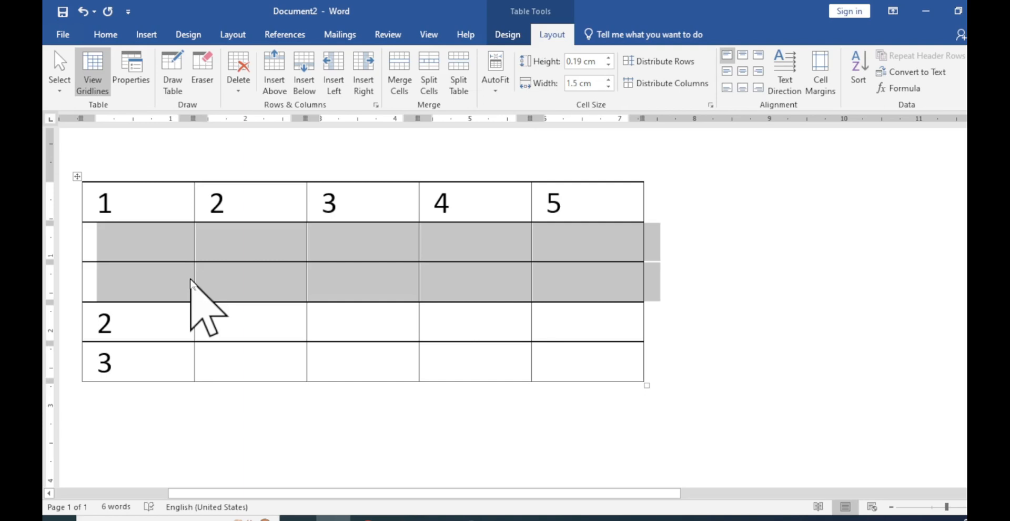
key(ctrl+z)
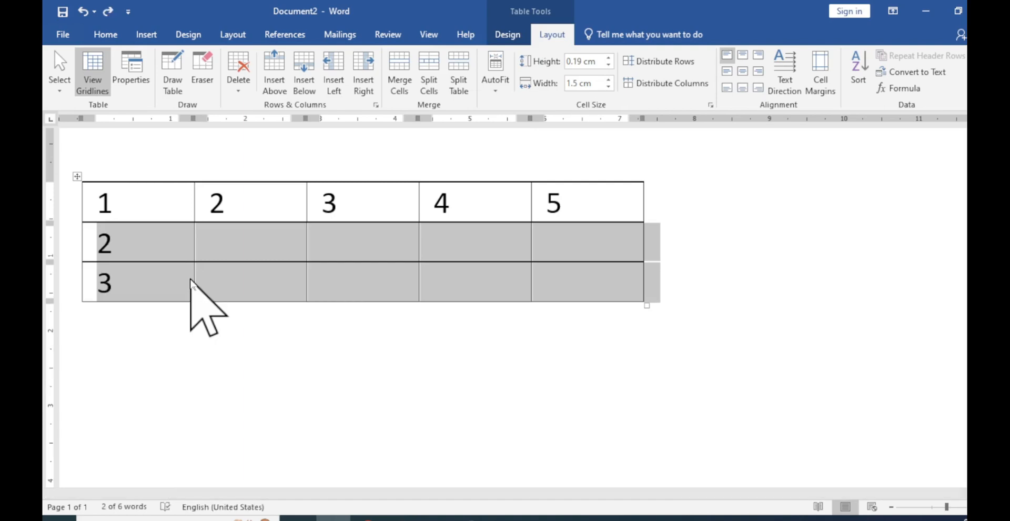
key(alt+a)
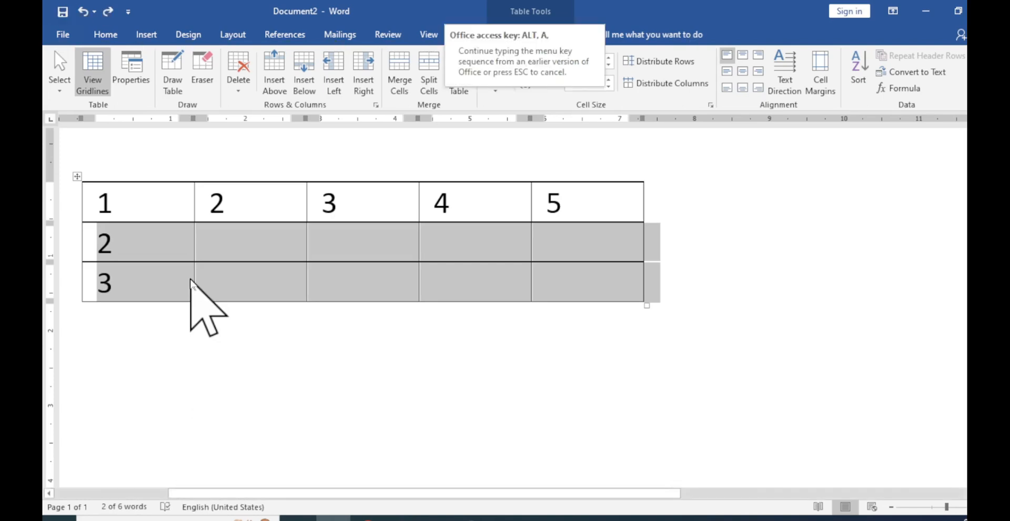
key(b)
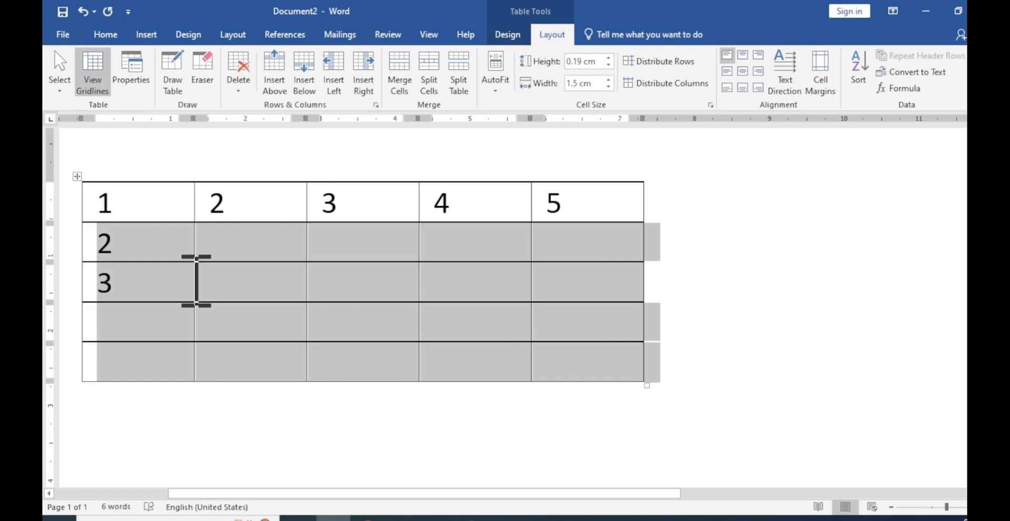
key(ctrl+z)
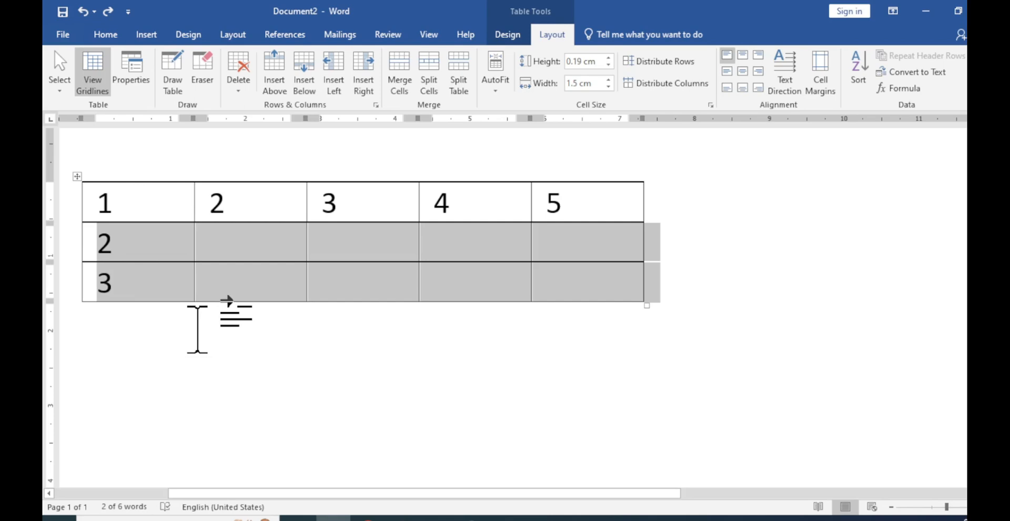
Add two rows under the selected second and third rows with Insert Below, and undo the addition
key(alt)
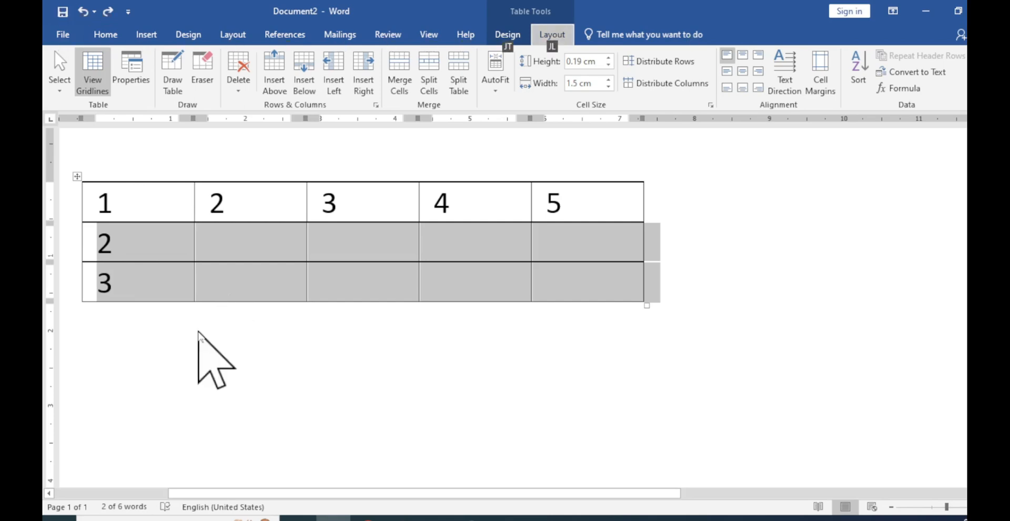
key(l)
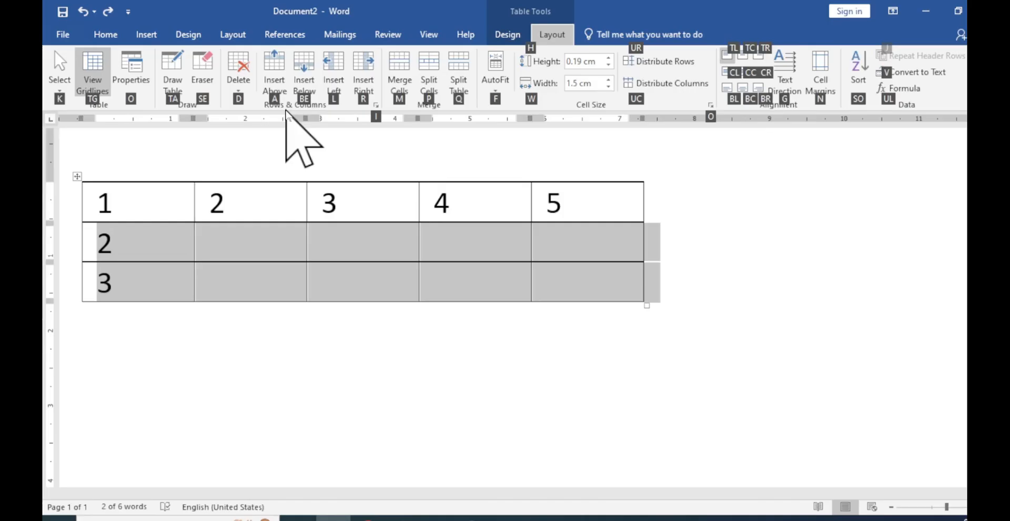
key(b)
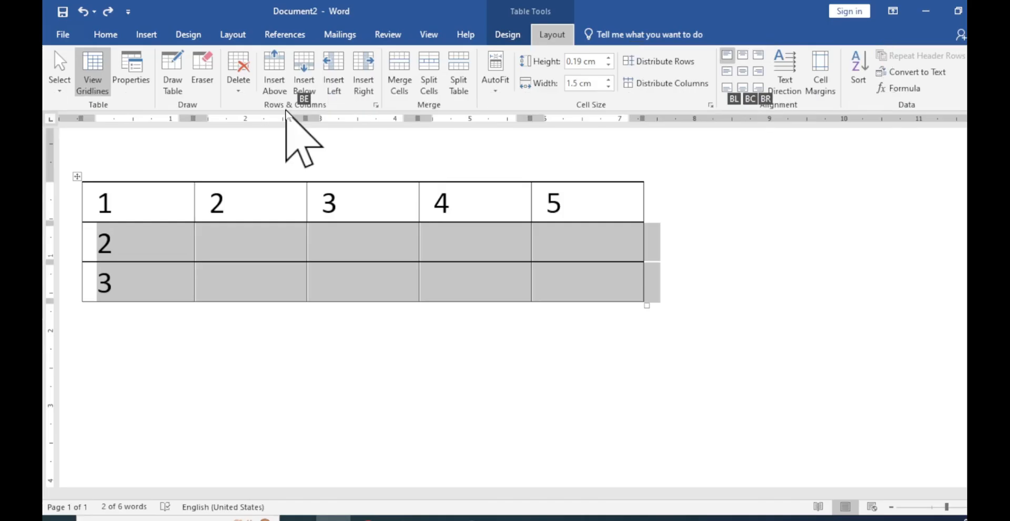
key(e)
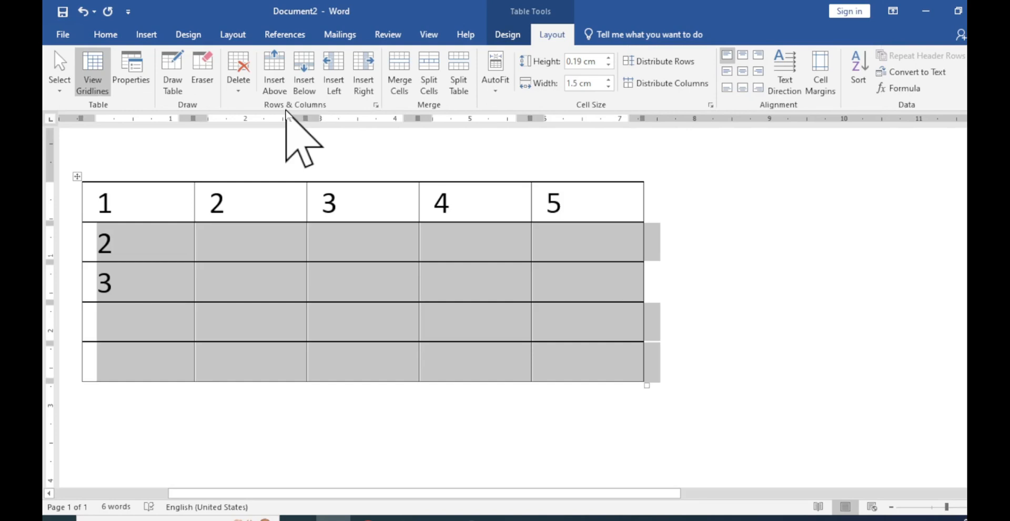
key(ctrl+z)
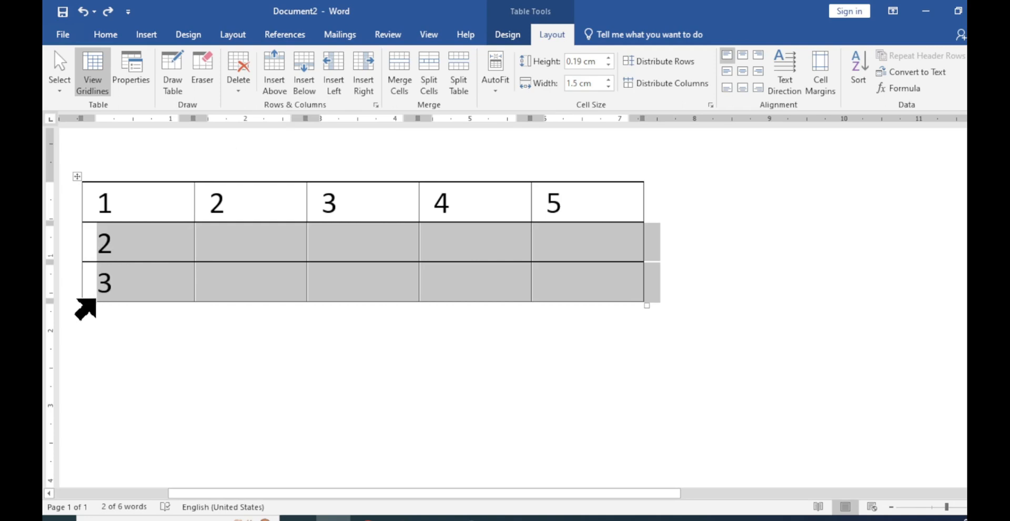
Insert two rows at the table's lower border, then two at the border between the first and second rows, undoing each insertion
mouse_move(80, 309)
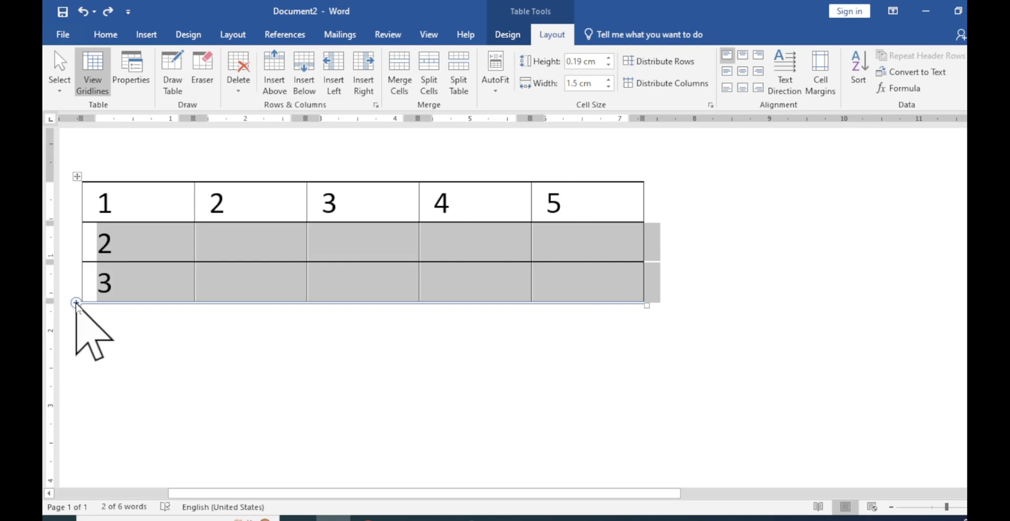
click(77, 304)
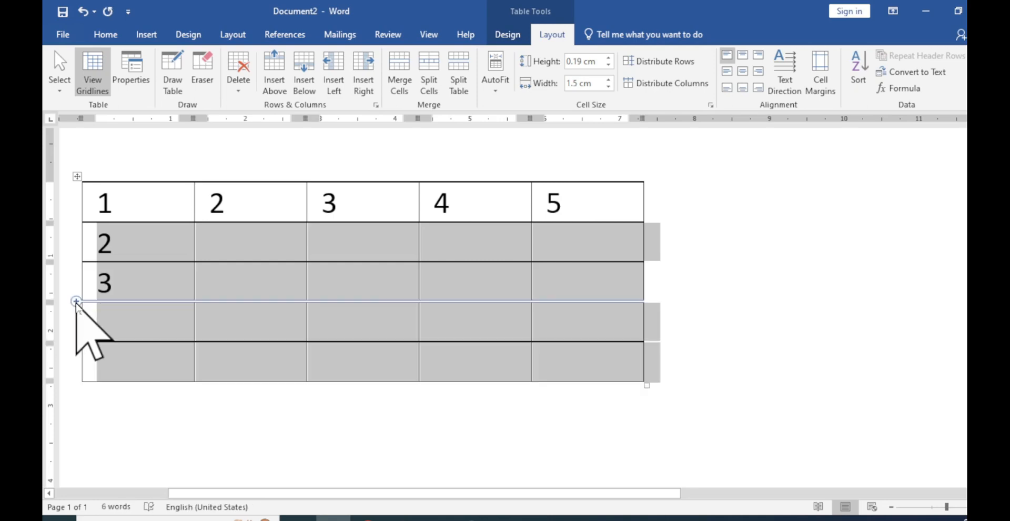
key(ctrl+z)
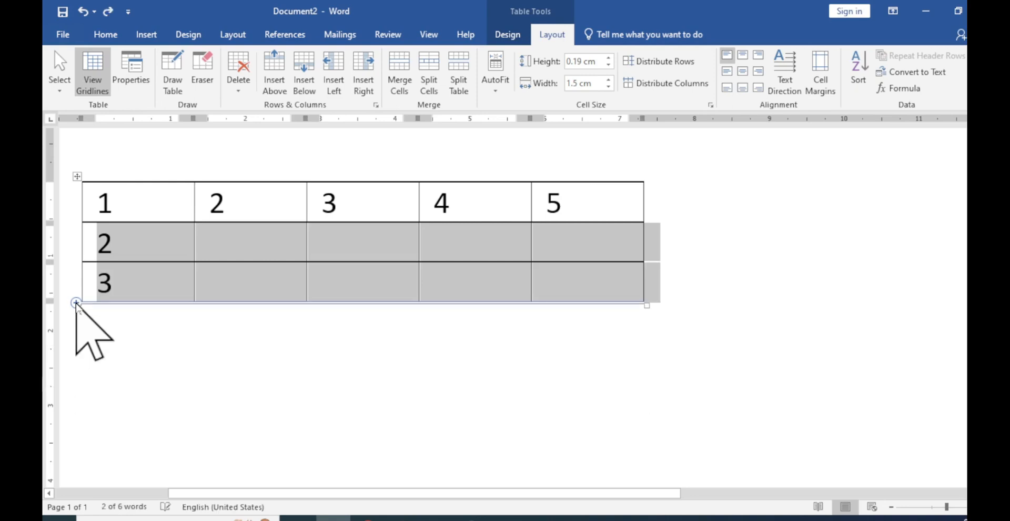
click(76, 222)
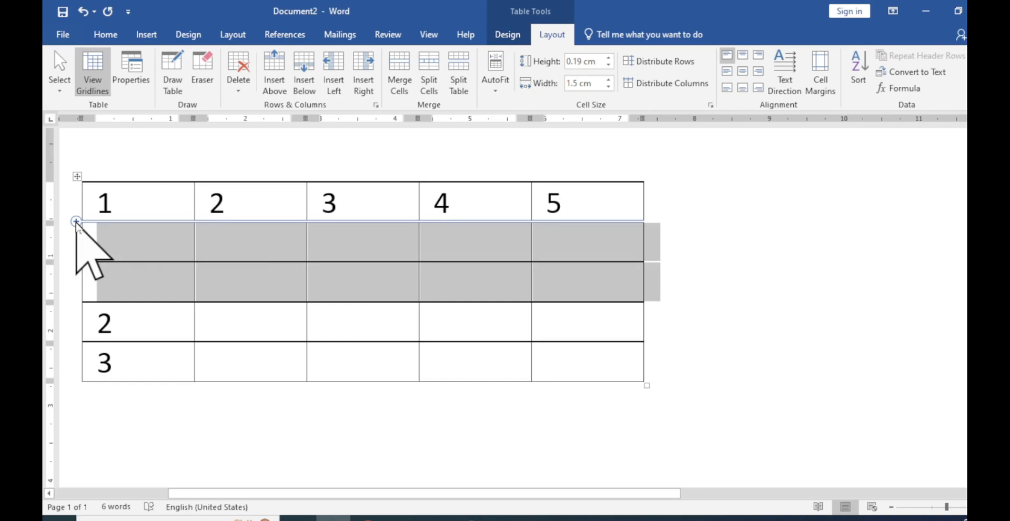
key(ctrl+z)
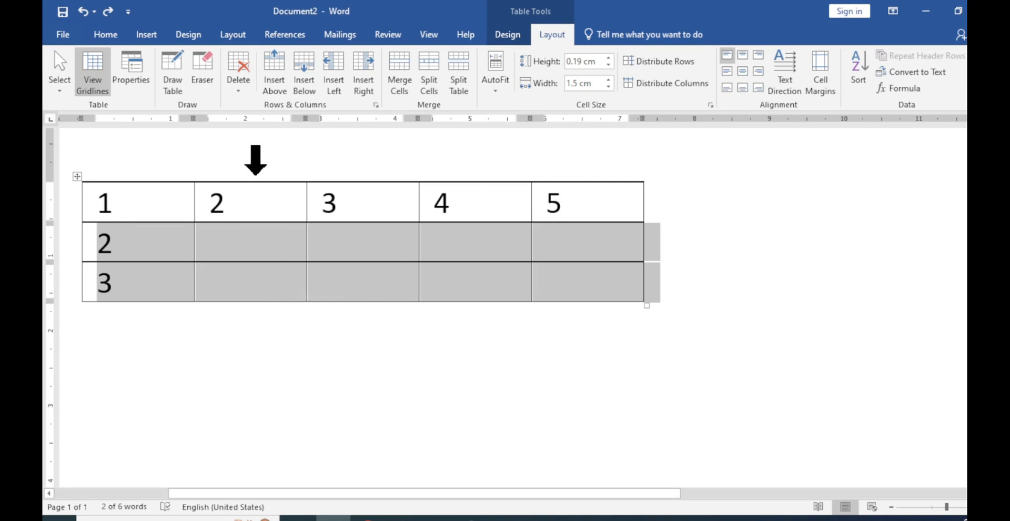
From the second-column cell of the second row, insert a column to the left and one to the right, undoing each insertion
click(256, 161)
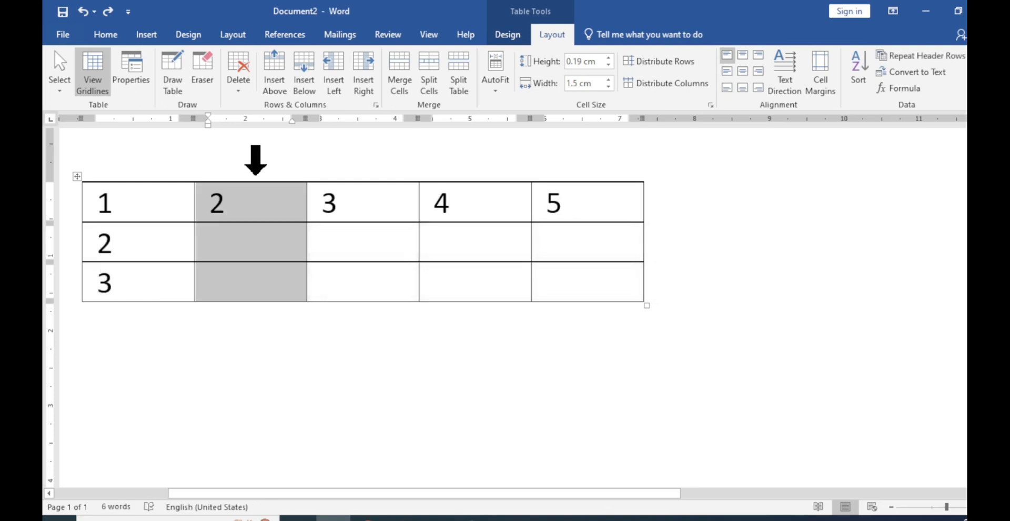
click(261, 241)
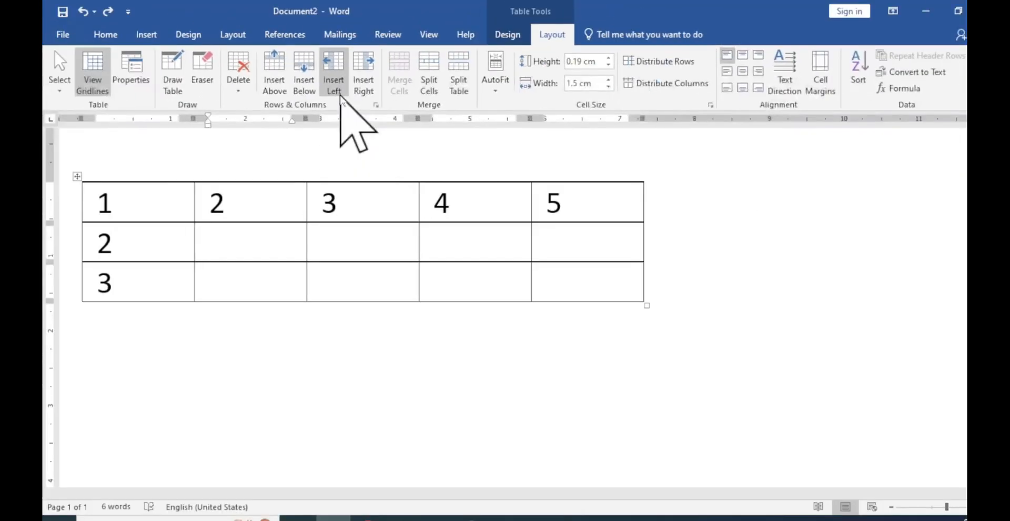
click(334, 73)
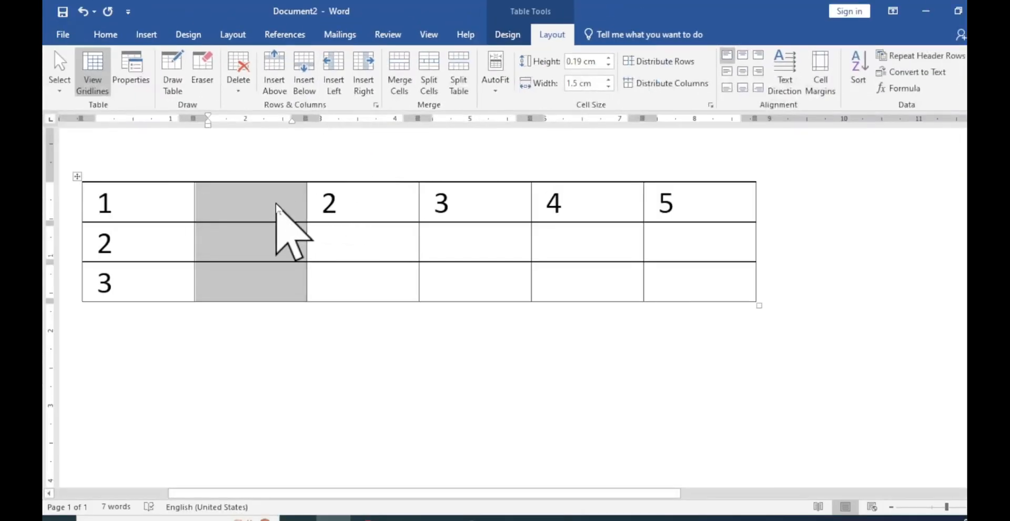
key(ctrl+z)
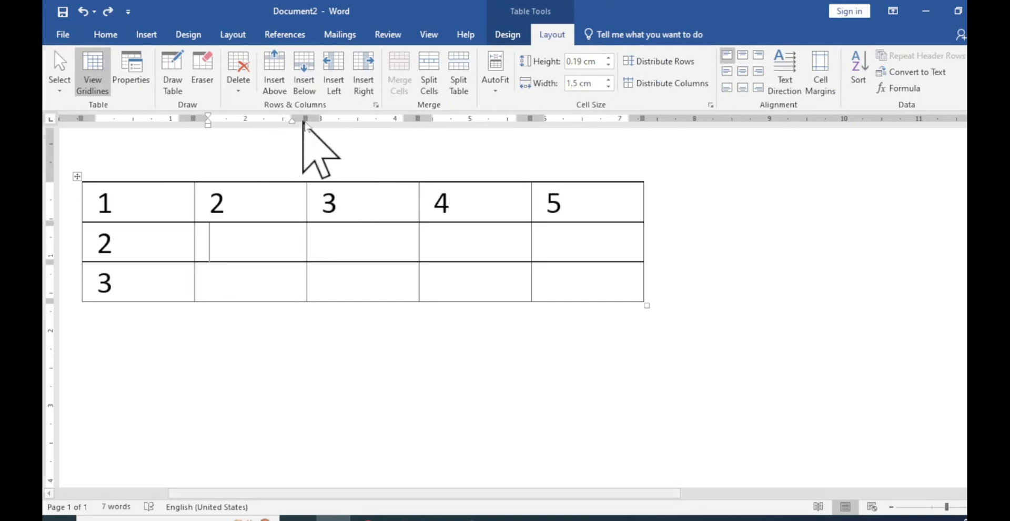
click(368, 84)
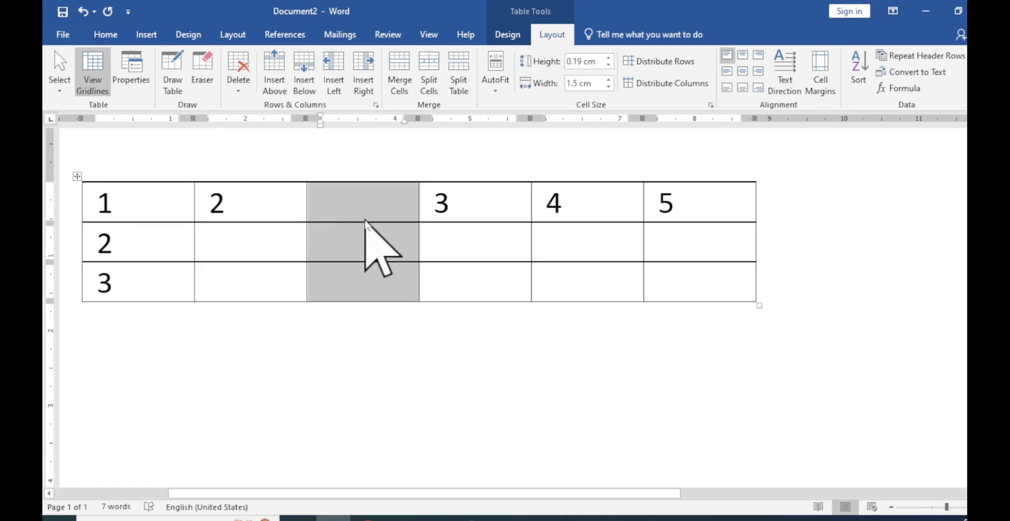
key(ctrl+z)
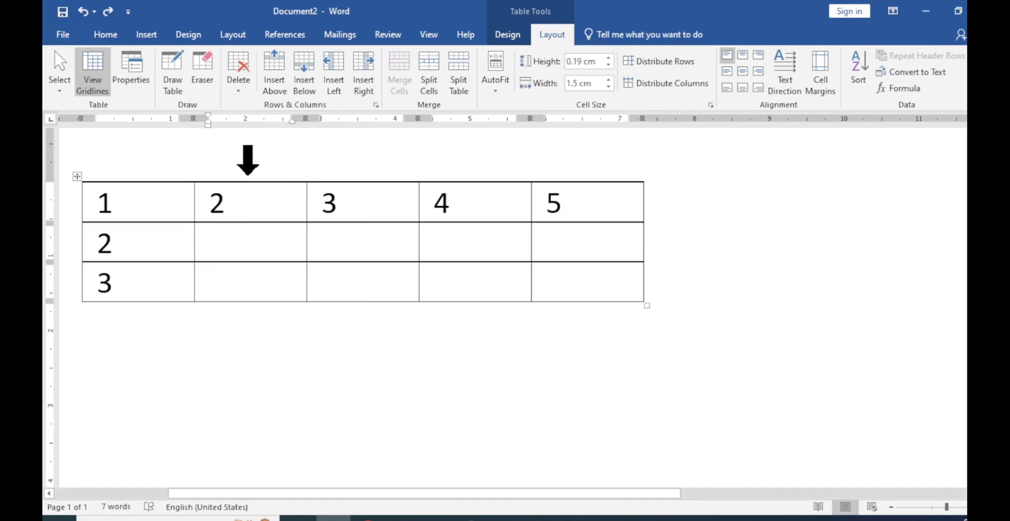
Select the second column, add a column after it with Insert Columns to the Right, and undo the insertion
click(248, 178)
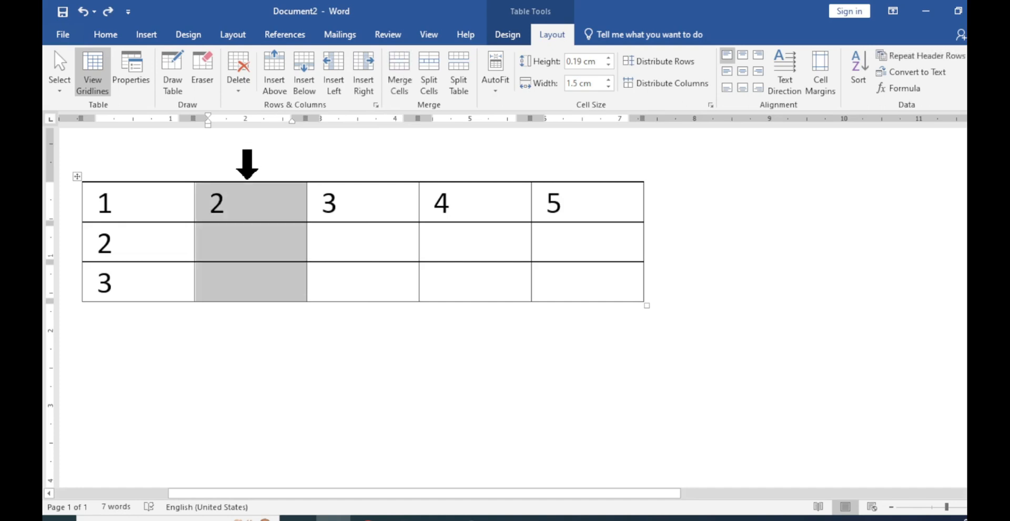
right_click(252, 208)
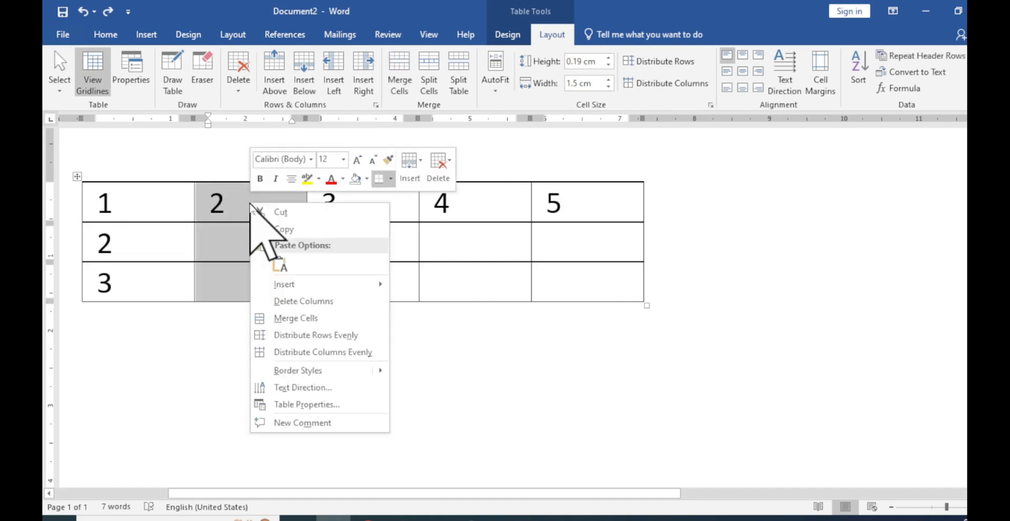
mouse_move(300, 288)
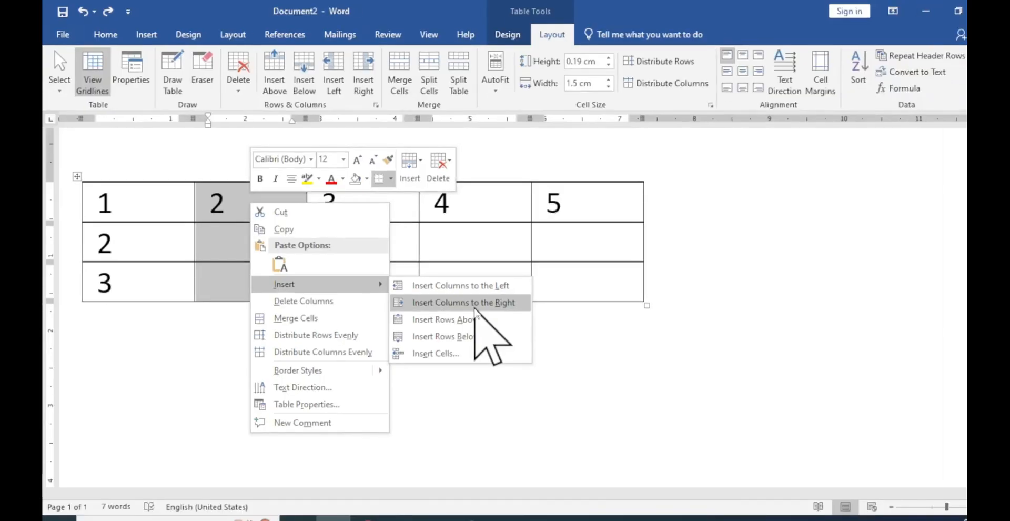
click(463, 302)
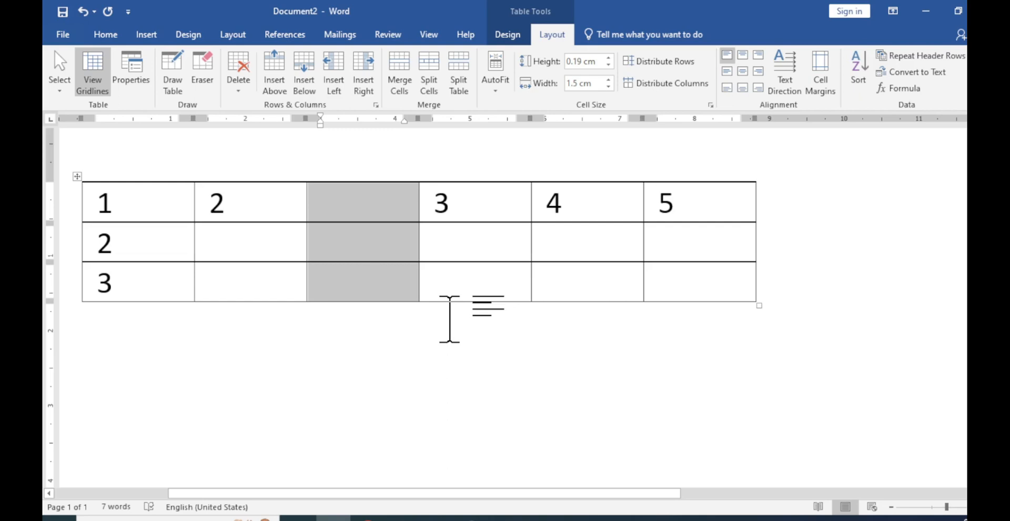
key(ctrl+z)
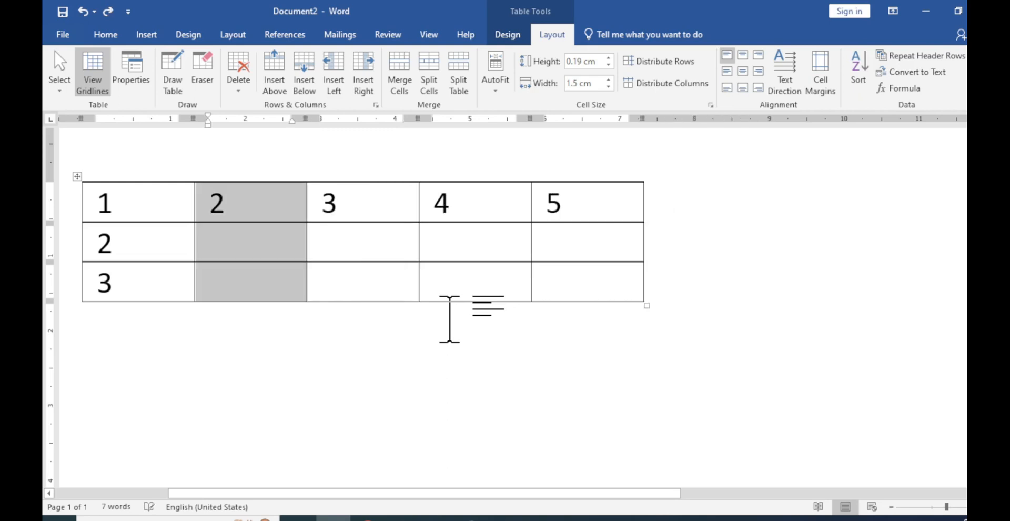
alt+click(358, 237)
key(alt+a)
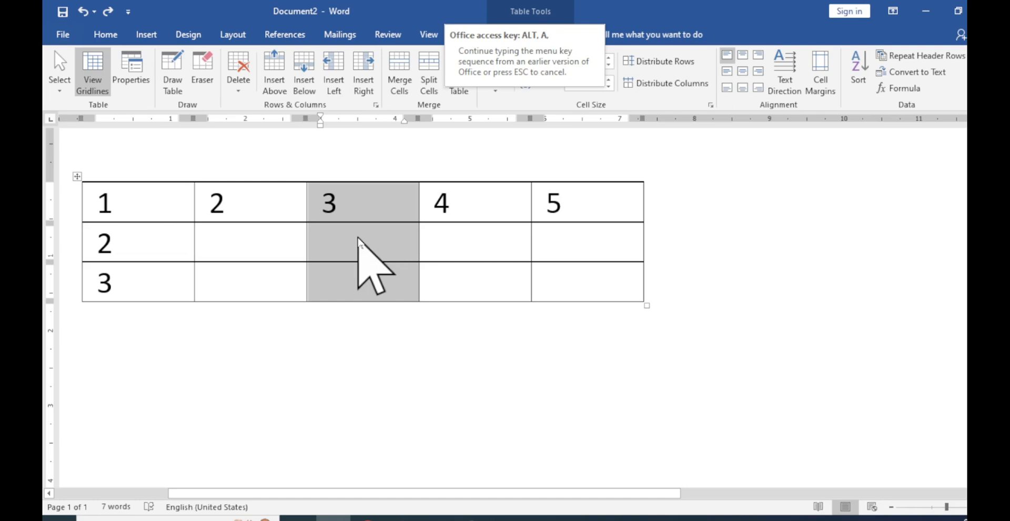
click(358, 238)
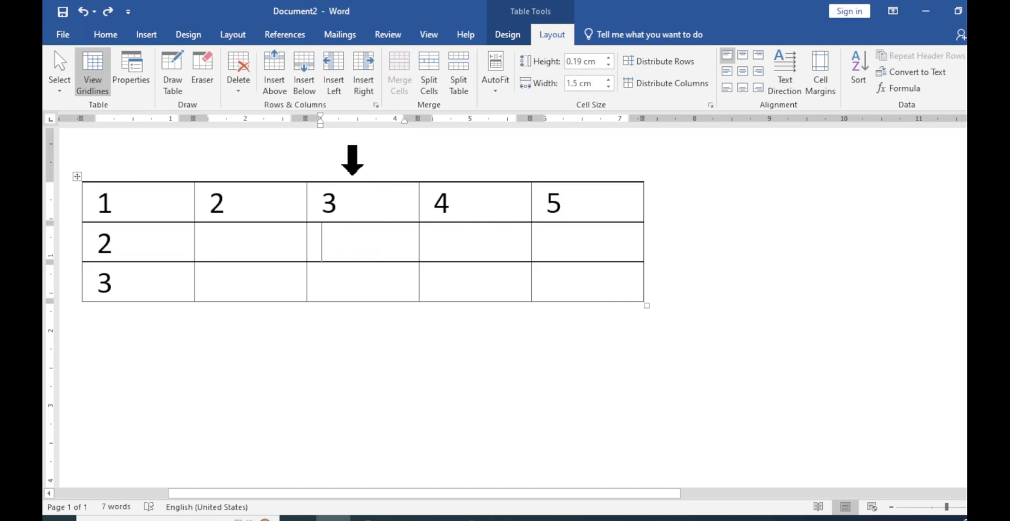
Select the third column, add one column after it with Insert Right, and undo the addition
click(352, 173)
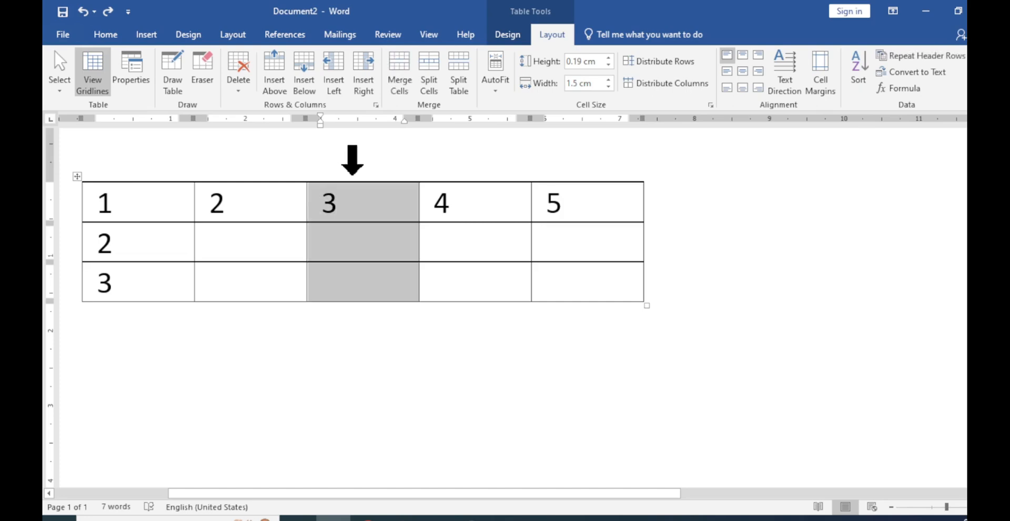
key(alt)
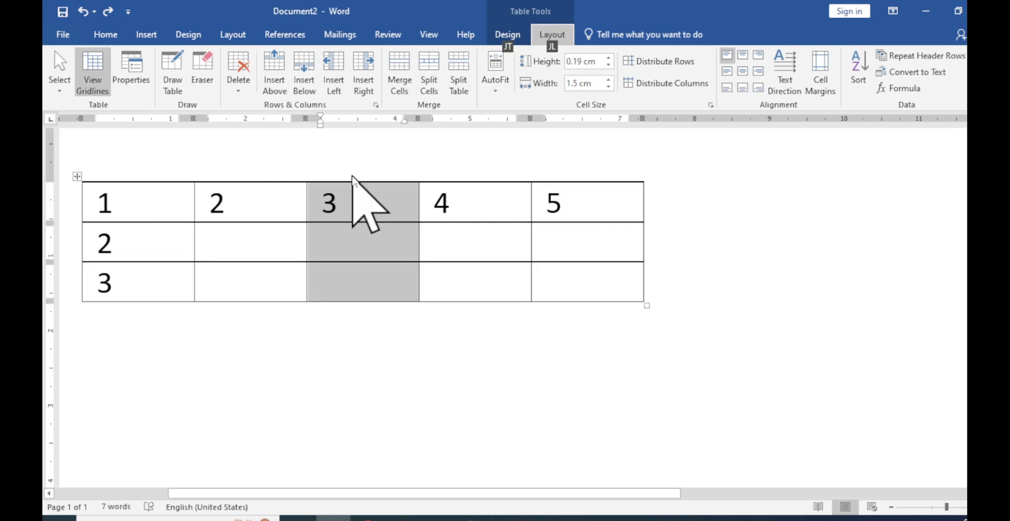
key(j)
key(l)
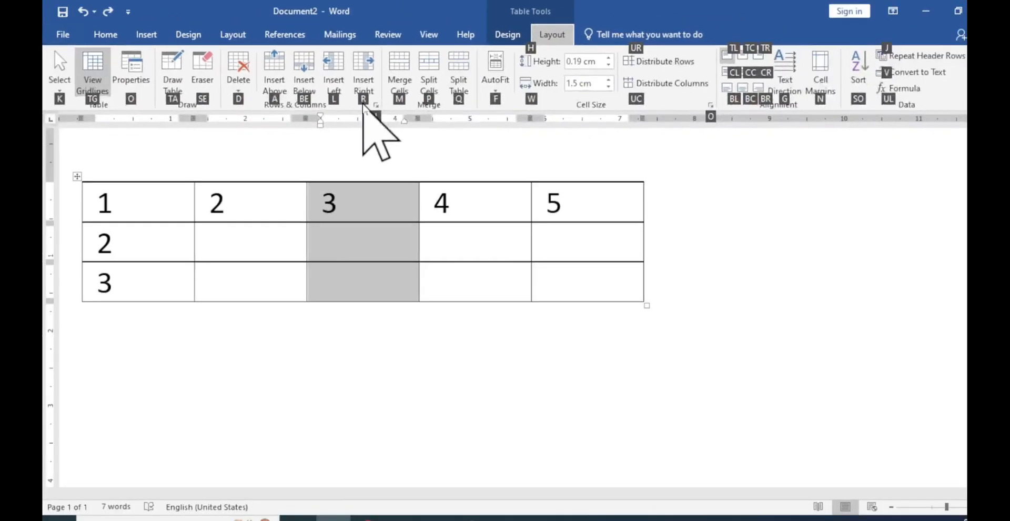
key(r)
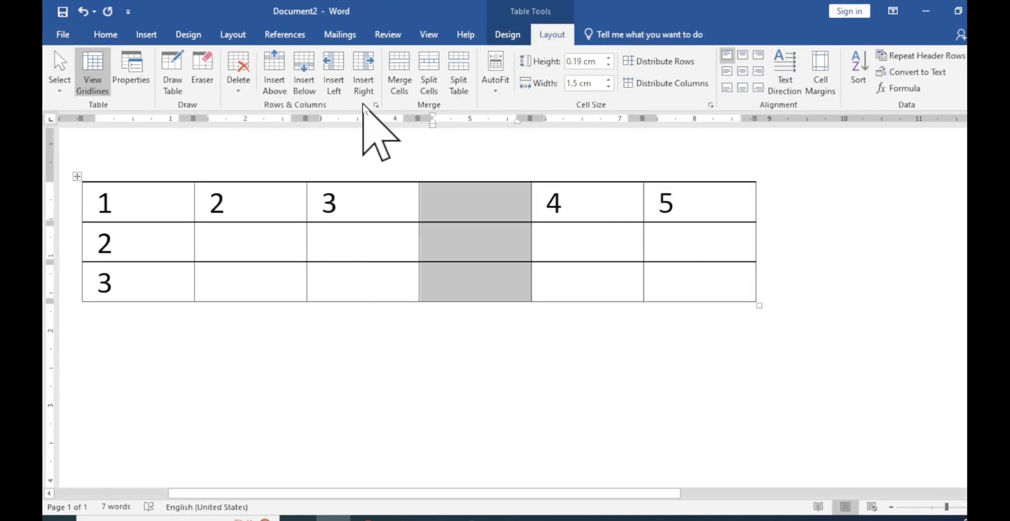
key(ctrl+z)
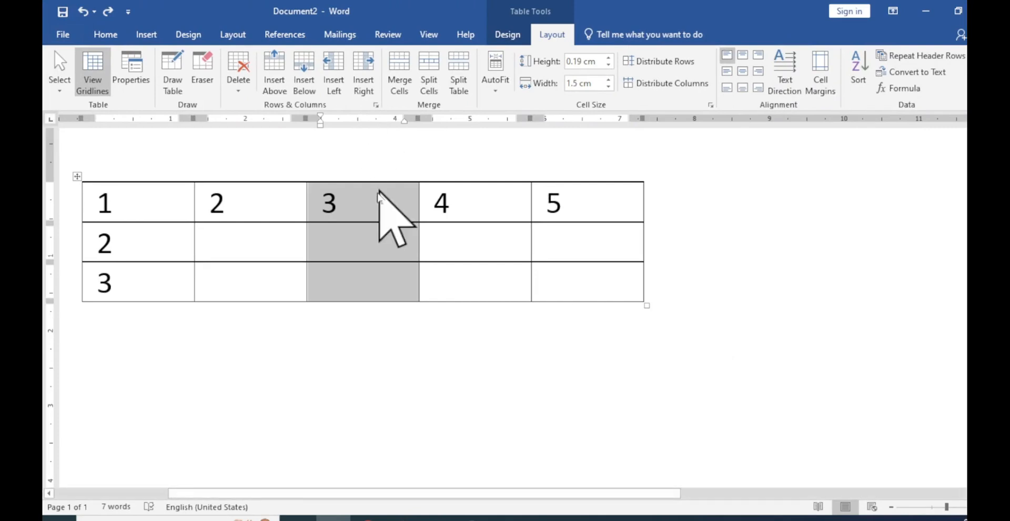
Insert a single column at the border between the second and third columns, and undo it
click(281, 205)
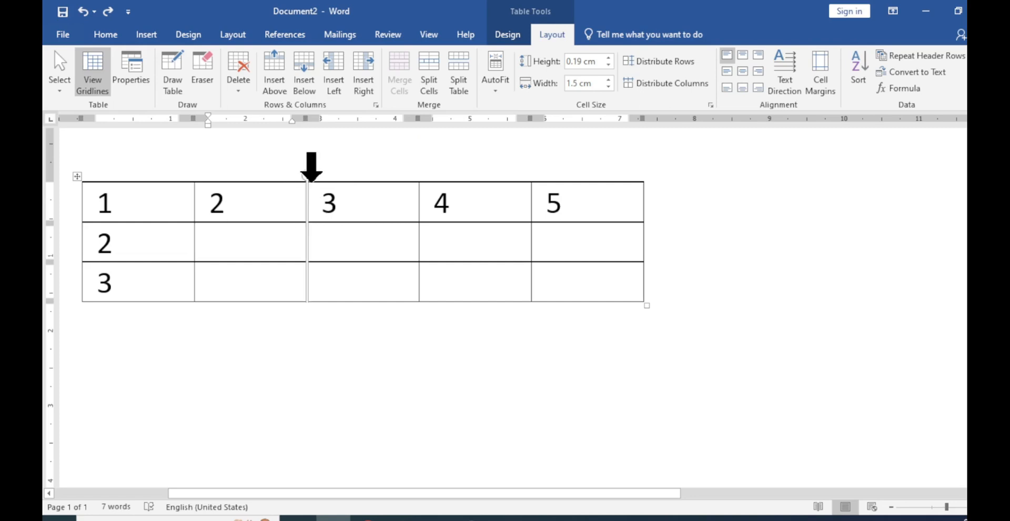
mouse_move(310, 184)
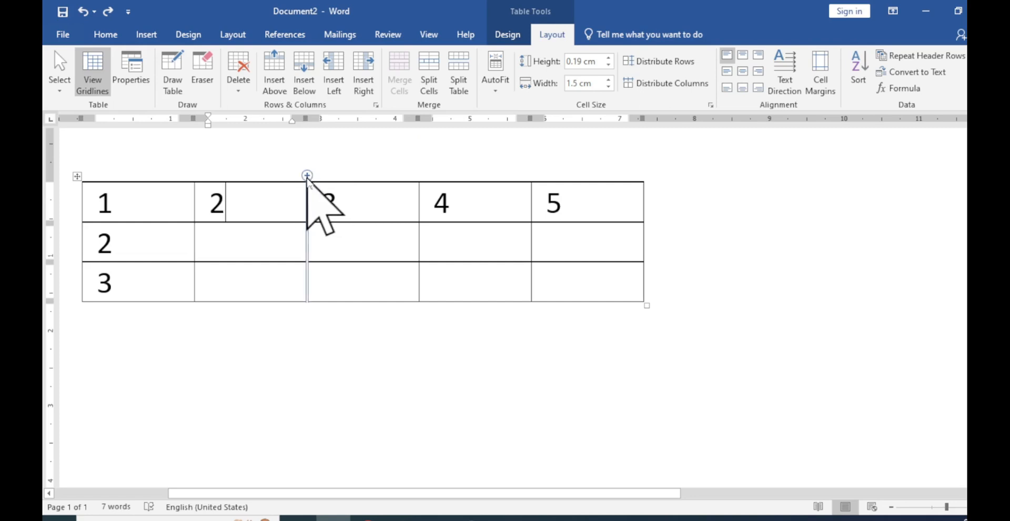
click(307, 176)
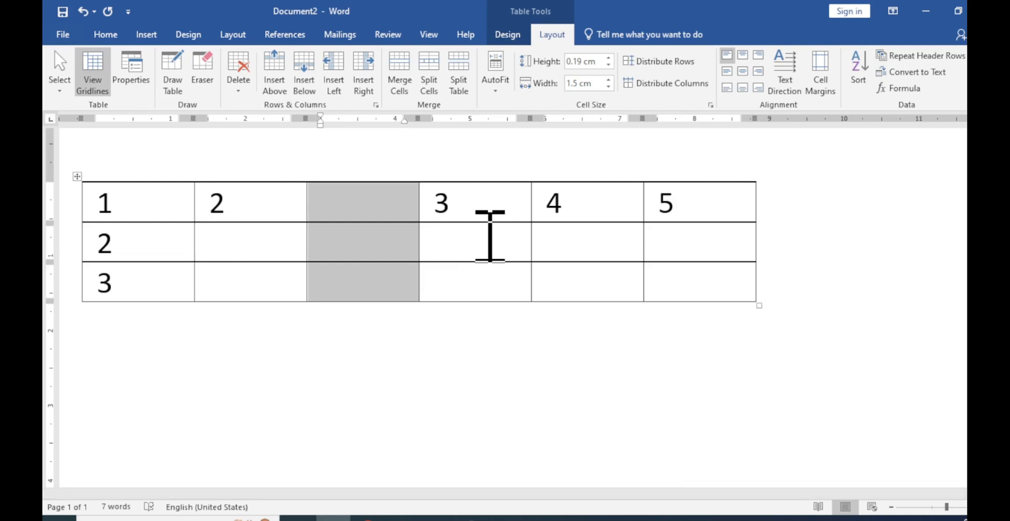
key(ctrl+z)
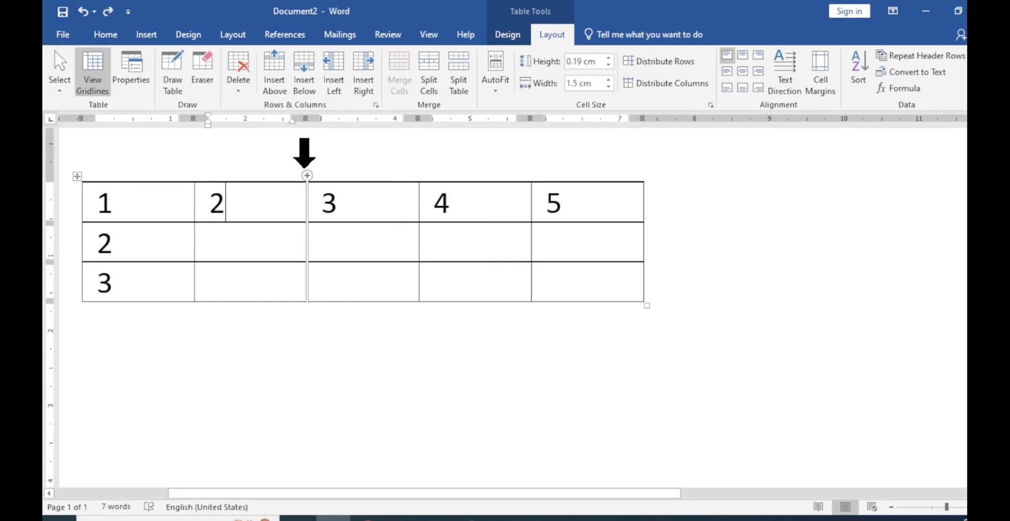
Select the second and third columns and add two columns with Insert Right, then two with Insert Left, undoing each insertion
drag(260, 153, 343, 157)
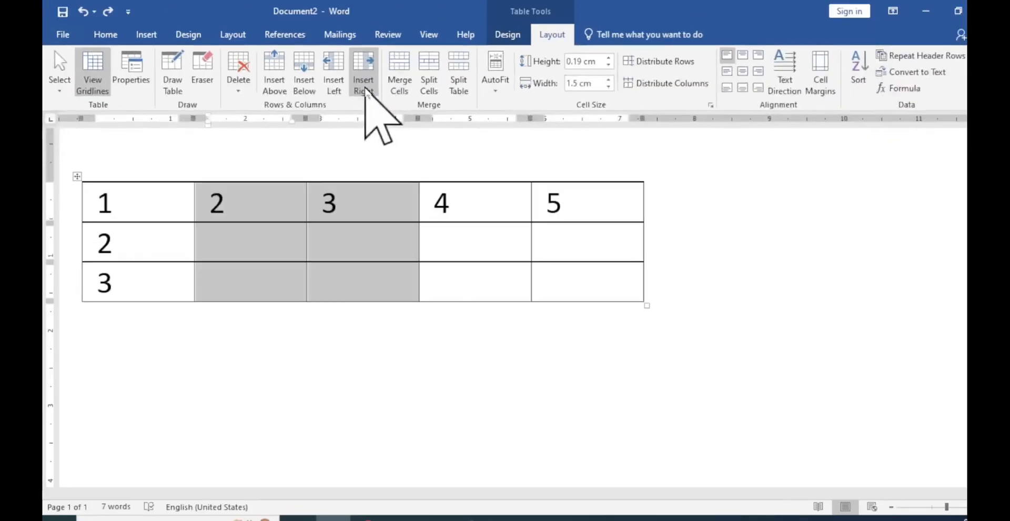
click(363, 79)
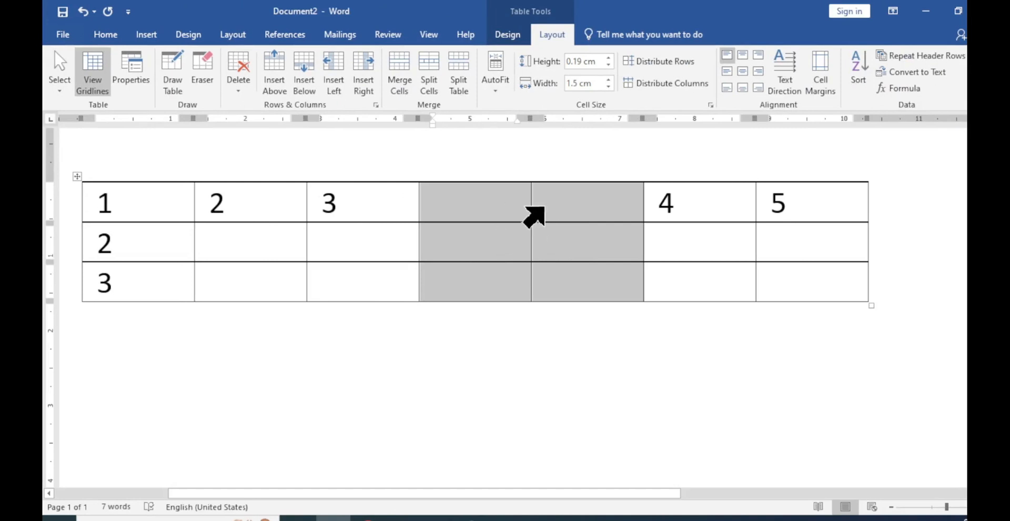
key(ctrl+z)
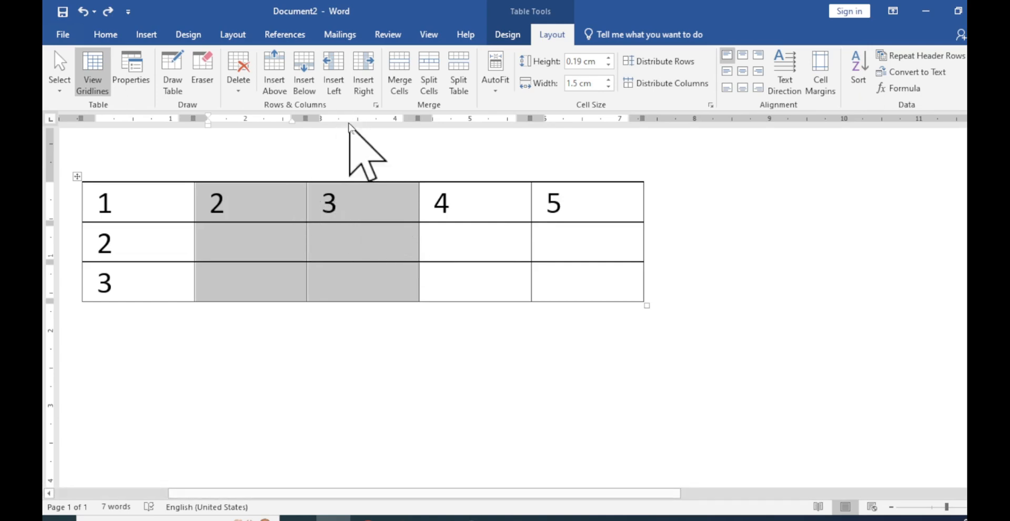
click(337, 74)
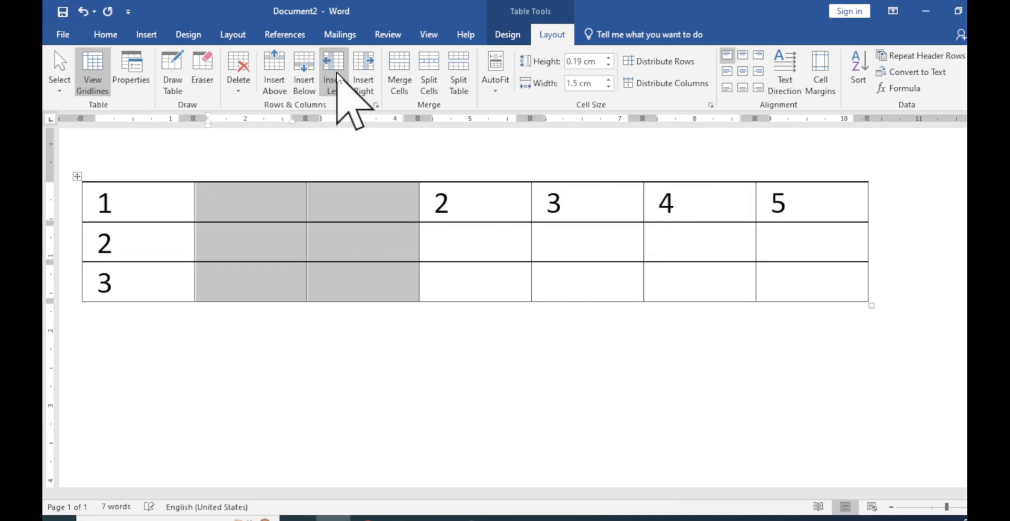
key(ctrl+z)
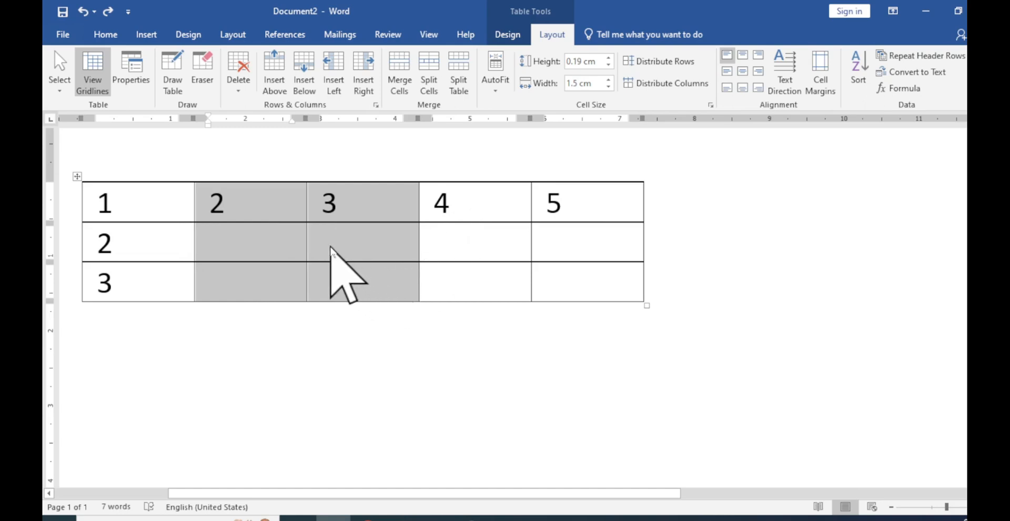
Add two columns before the selected second and third columns with Insert Columns to the Left, undo it, and deselect the table
right_click(287, 232)
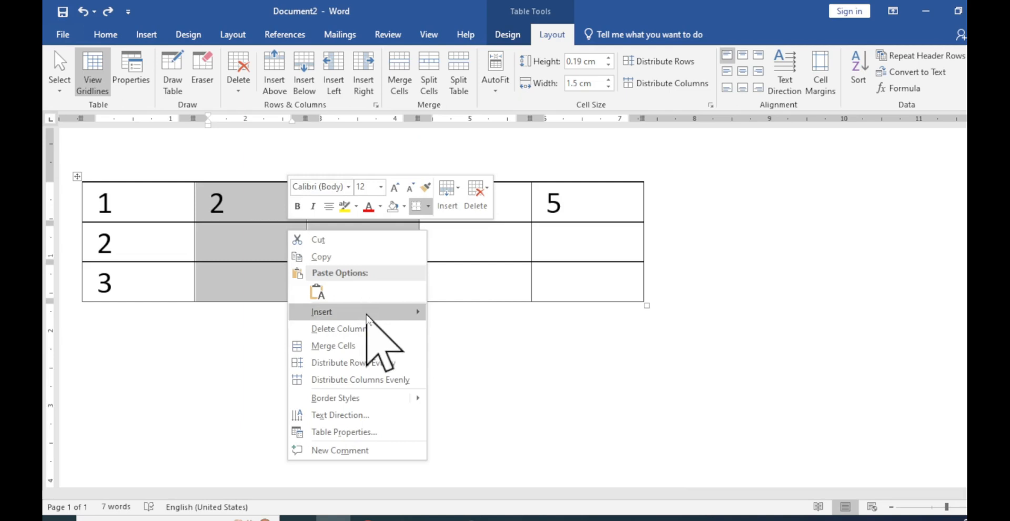
mouse_move(366, 314)
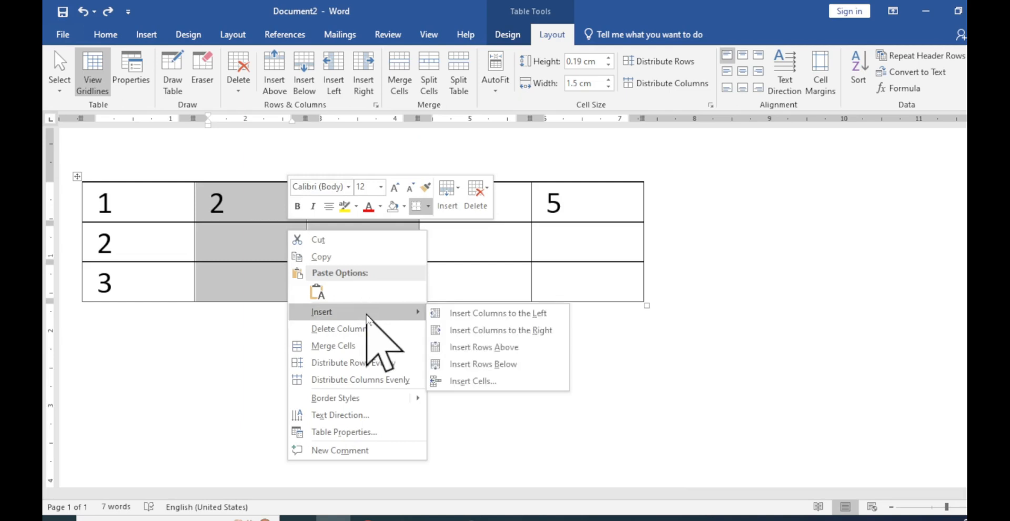
click(453, 313)
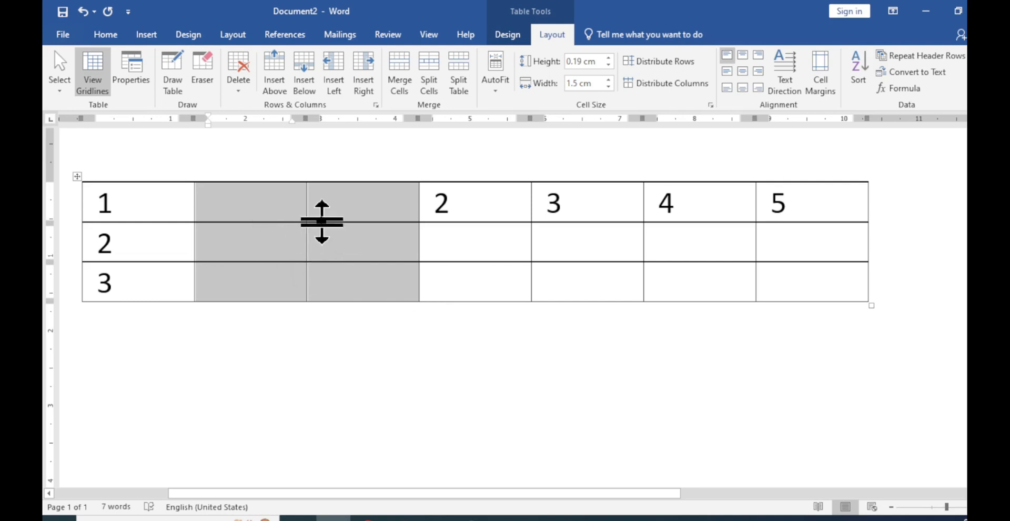
key(ctrl+z)
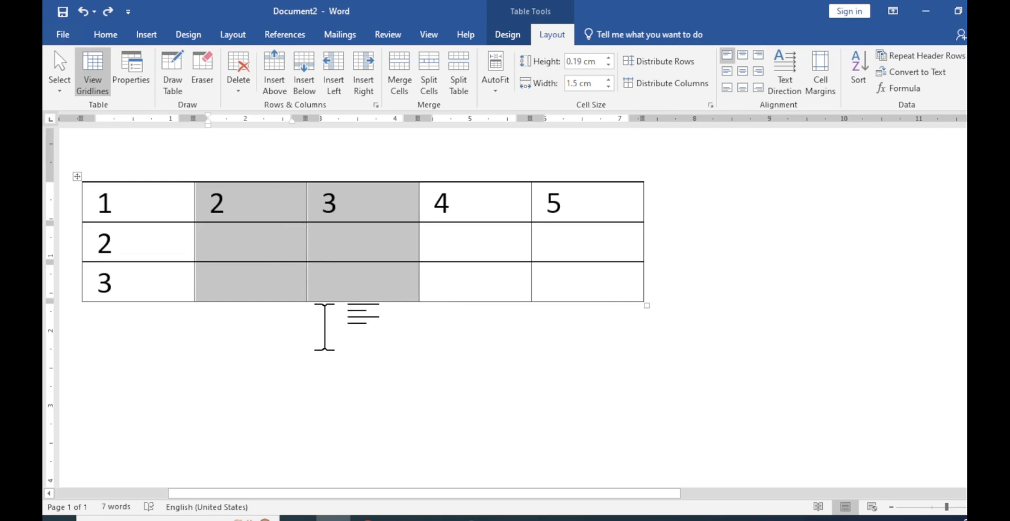
click(308, 332)
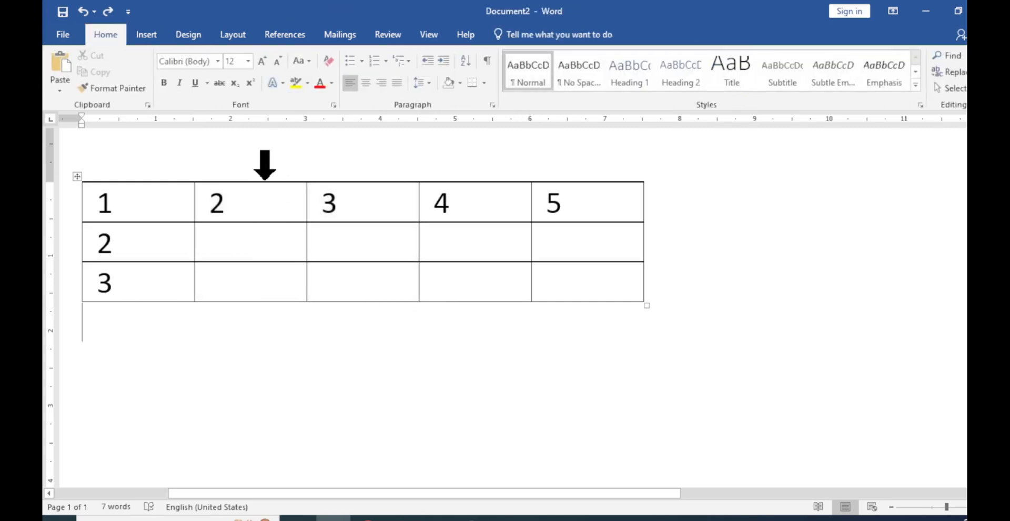
Select the second through fourth columns, add three columns after them with Insert Right, and undo the addition
drag(266, 163, 460, 160)
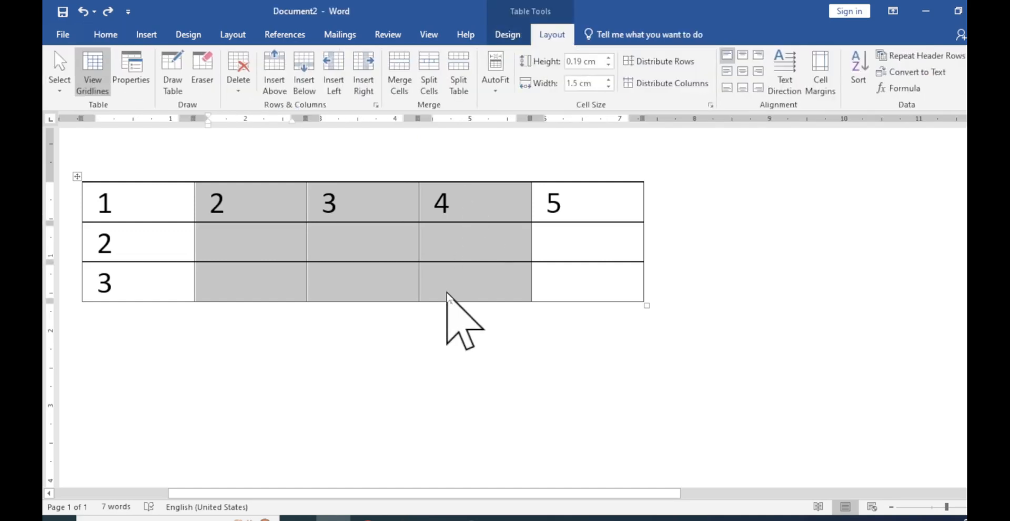
key(alt)
key(j)
key(l)
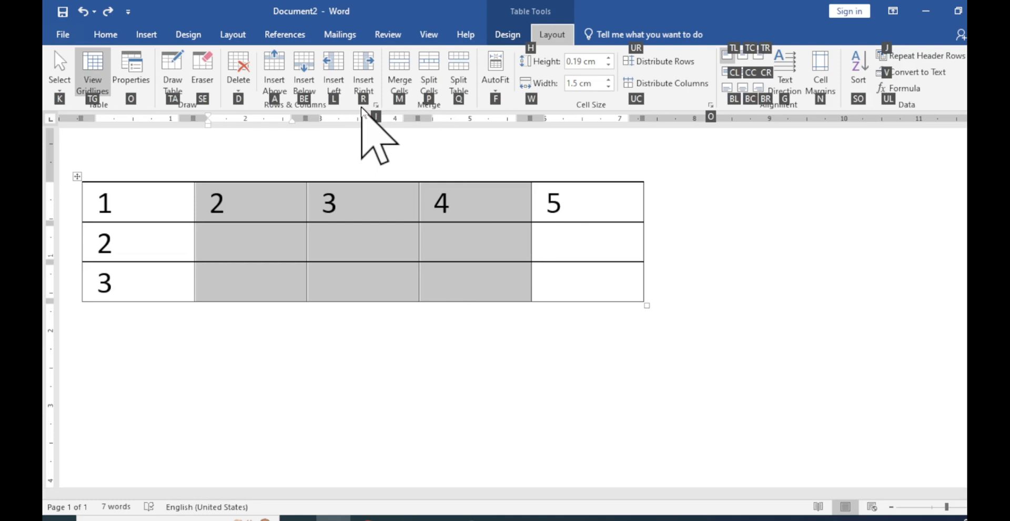
key(r)
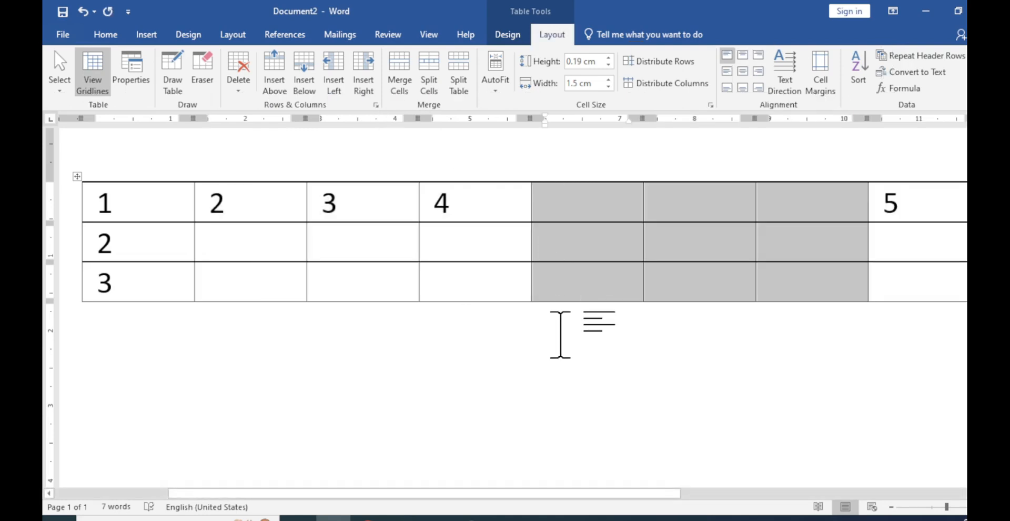
key(ctrl+z)
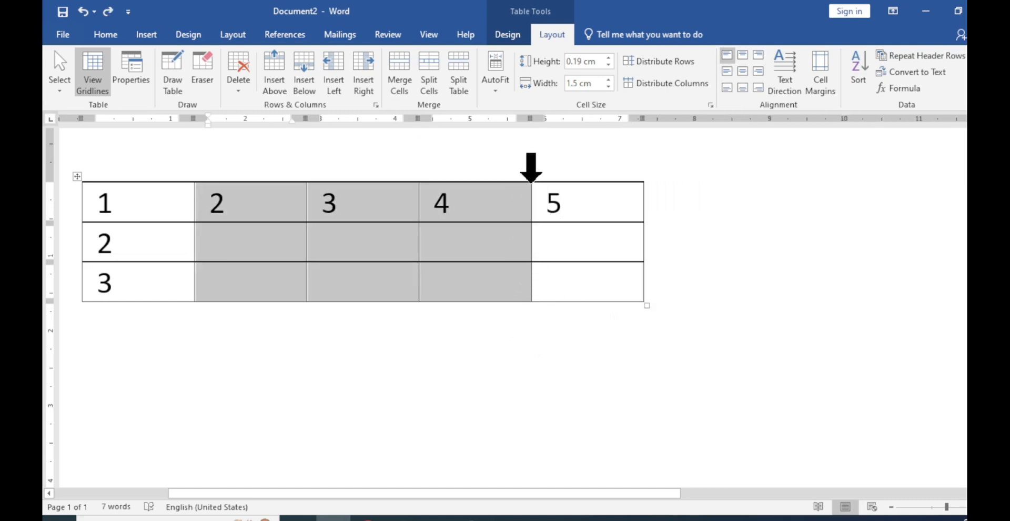
Insert three columns at the border between the fourth and fifth columns, undo it, and insert three between the first and second columns
mouse_move(533, 180)
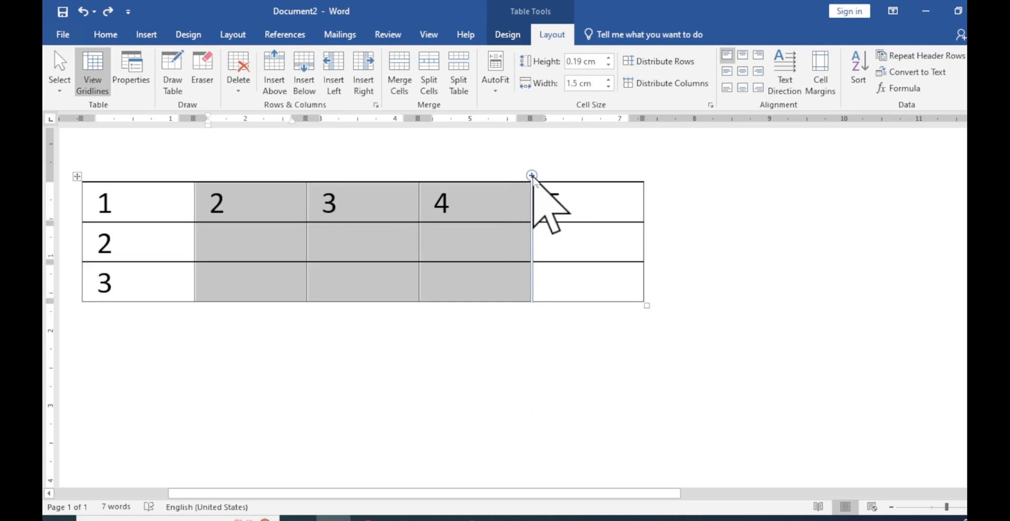
click(532, 175)
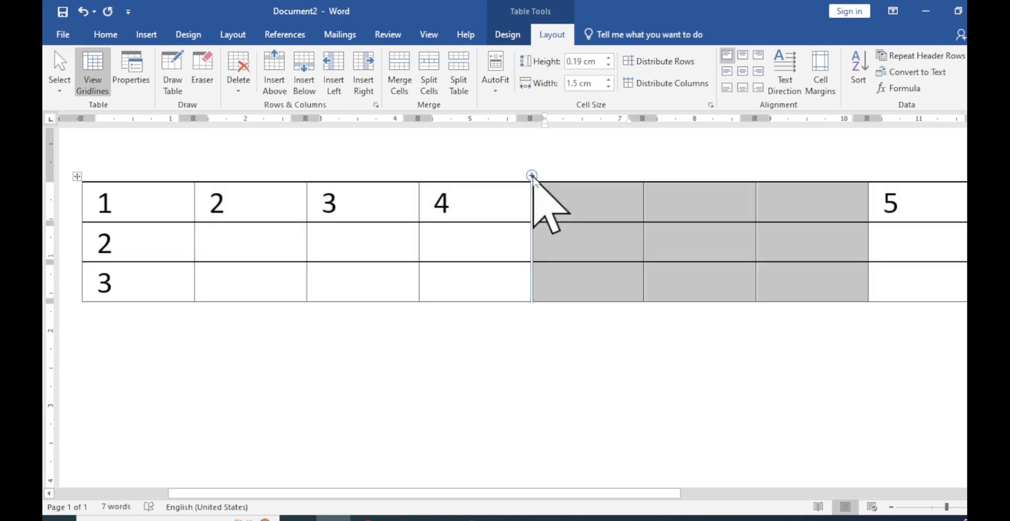
key(ctrl+z)
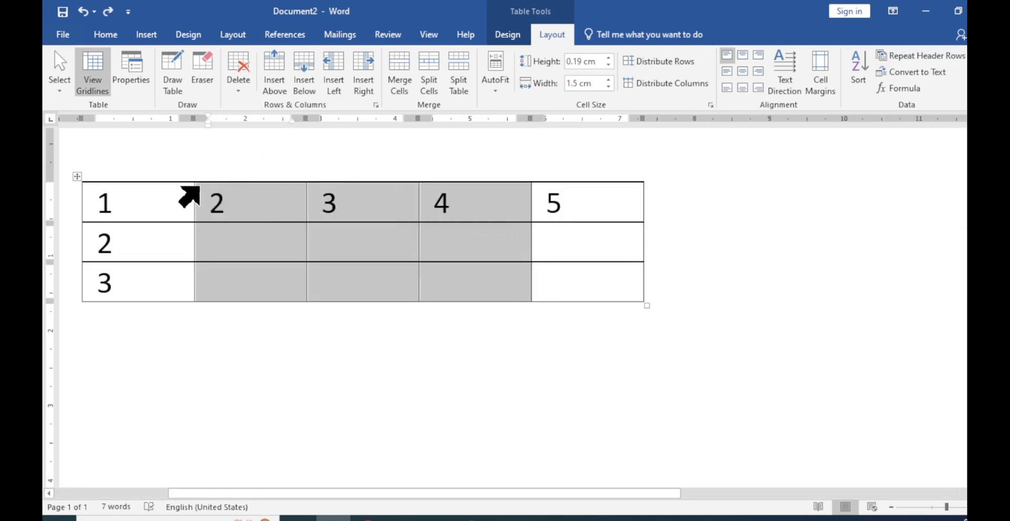
mouse_move(195, 177)
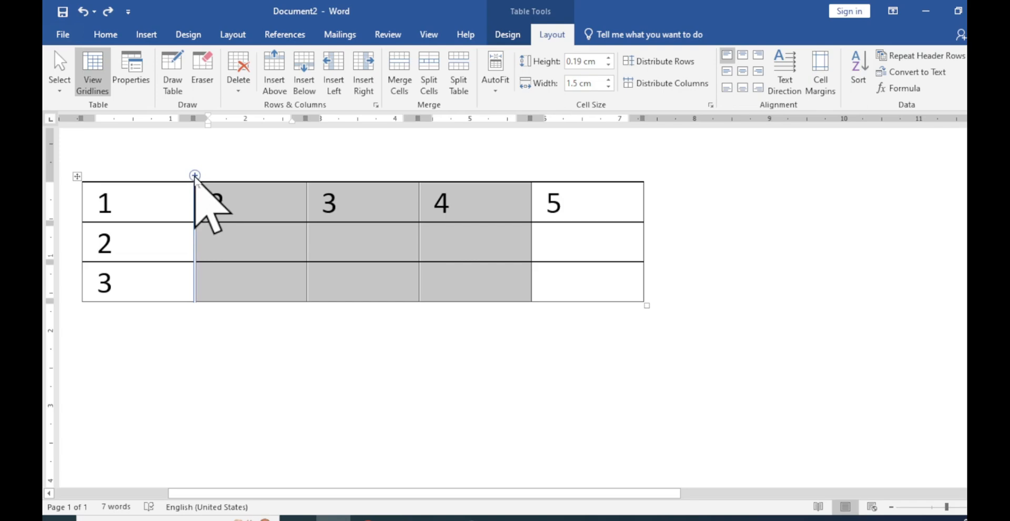
click(195, 176)
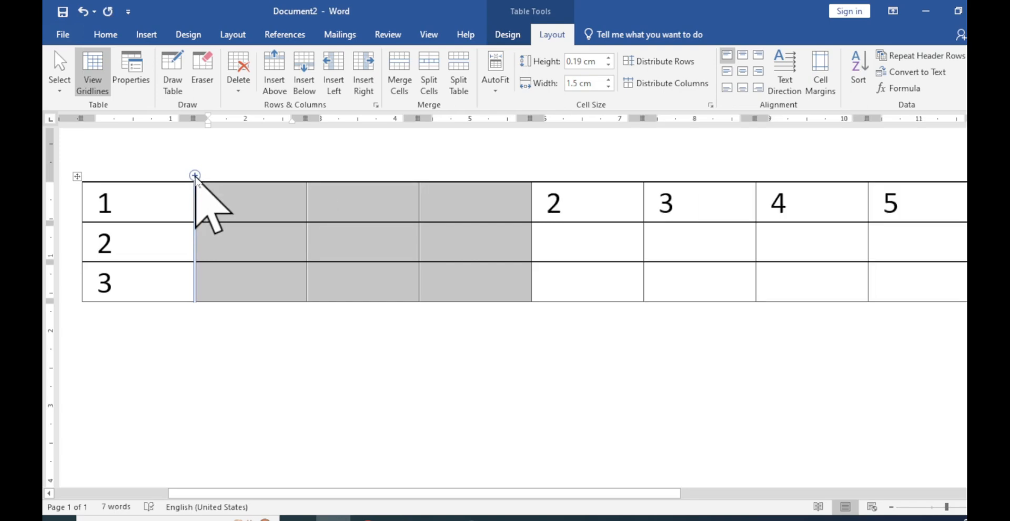
Undo the last column insertion, add three columns before the selected second to fourth columns with Insert entire column, and undo that insertion
key(ctrl+z)
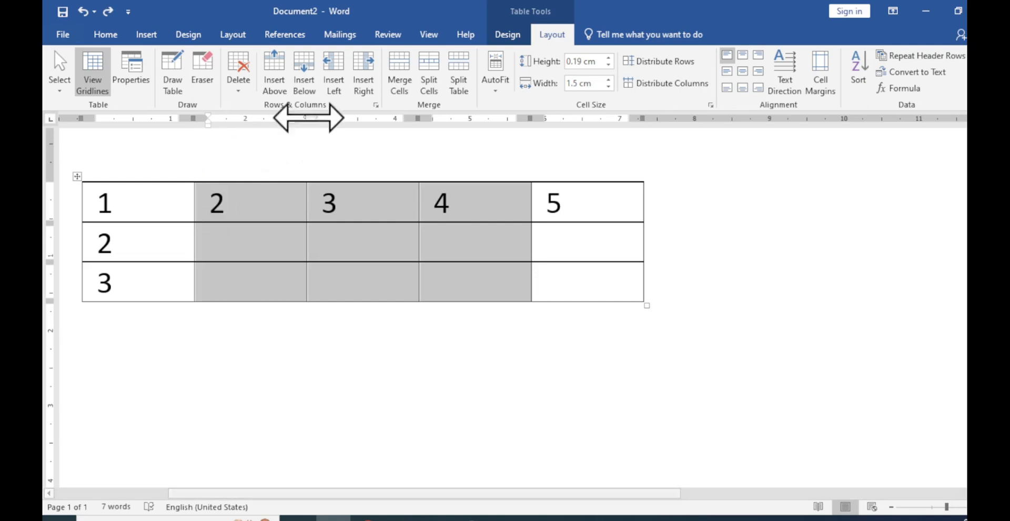
click(377, 106)
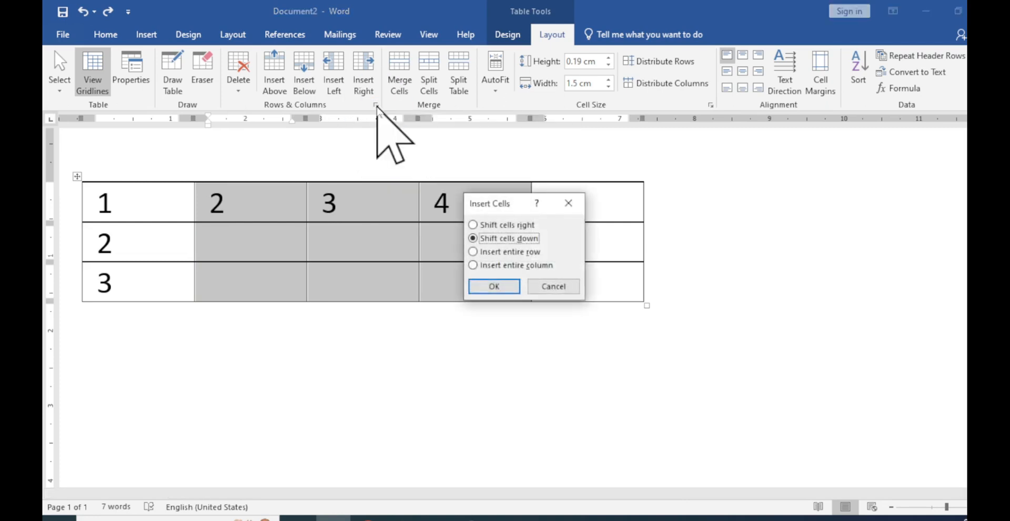
click(504, 266)
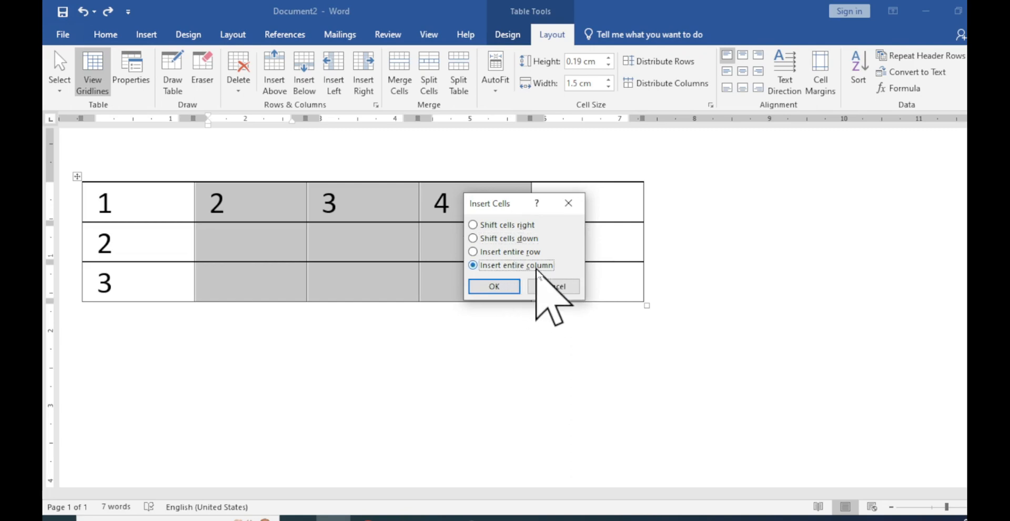
click(497, 288)
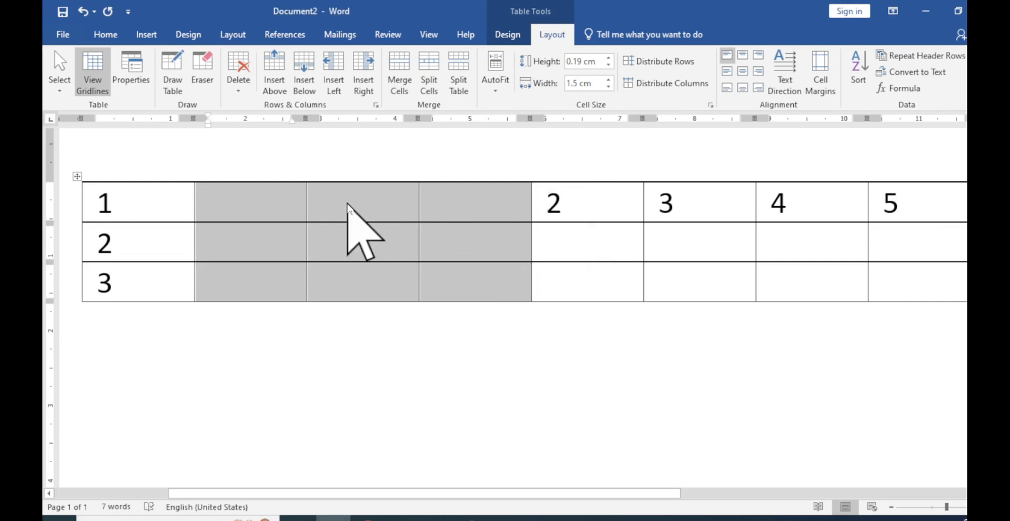
key(ctrl)
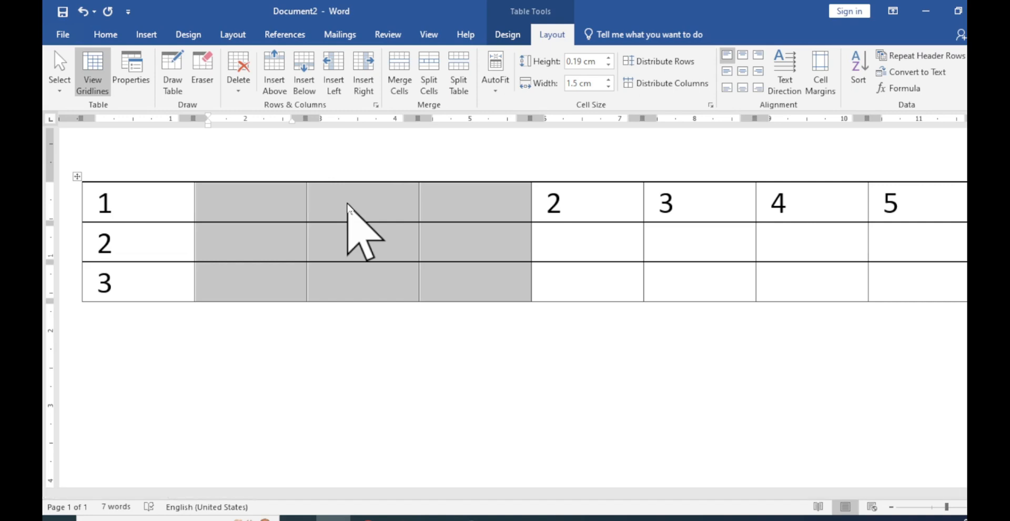
key(ctrl+z)
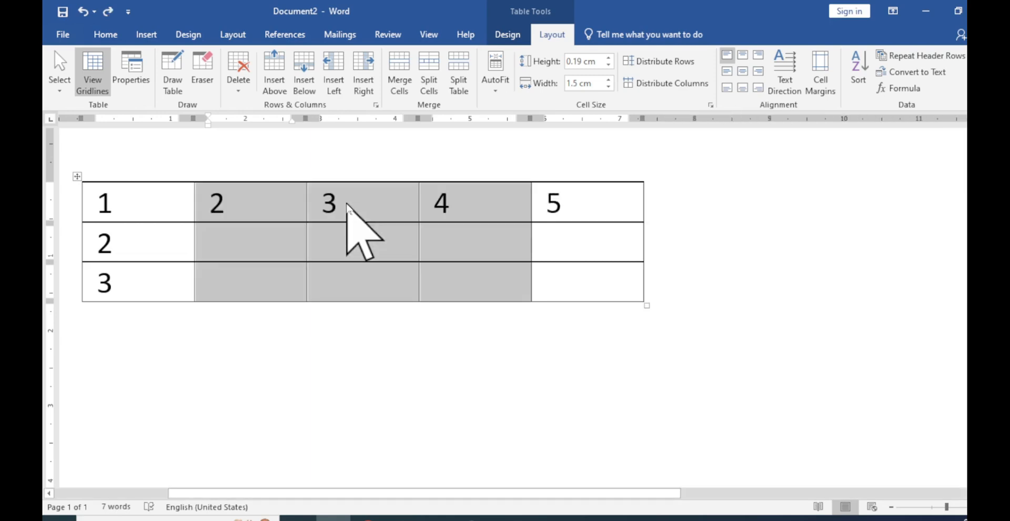
click(350, 226)
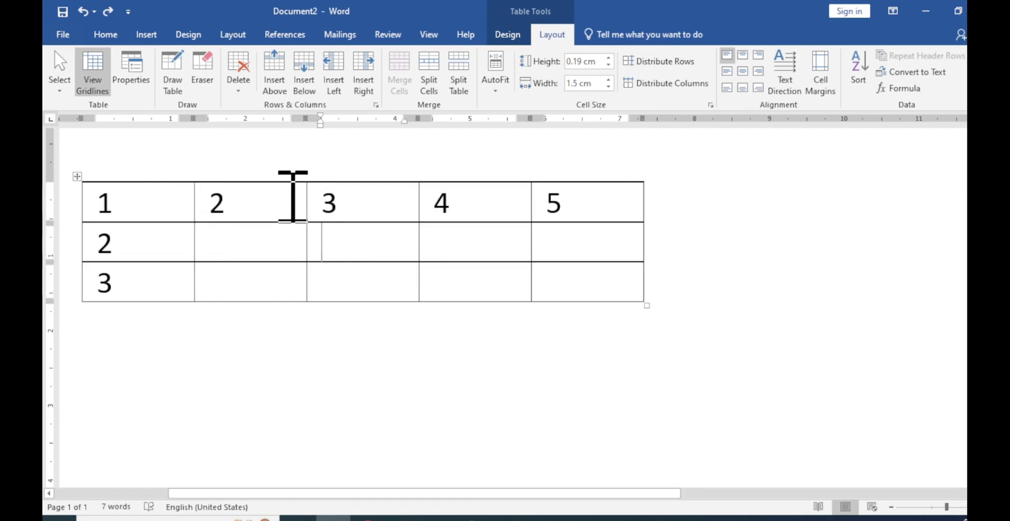
Insert a single cell at the second cell of the first row with the Shift cells down option, and undo the insertion
click(204, 201)
click(255, 204)
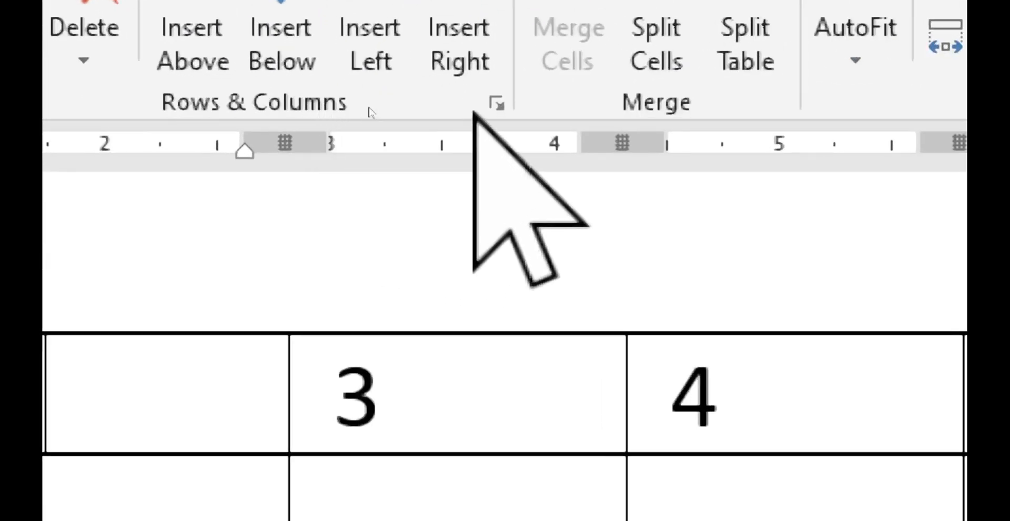
click(494, 100)
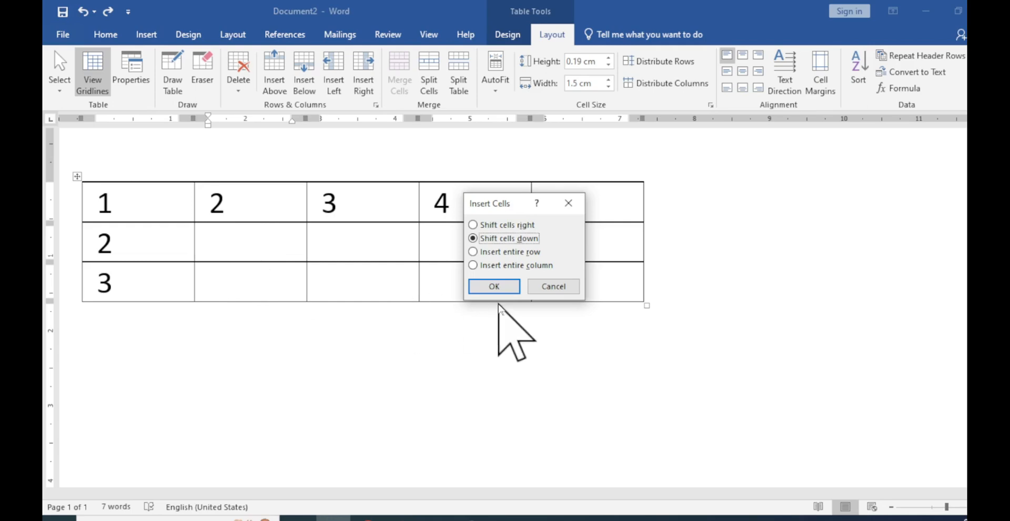
click(494, 287)
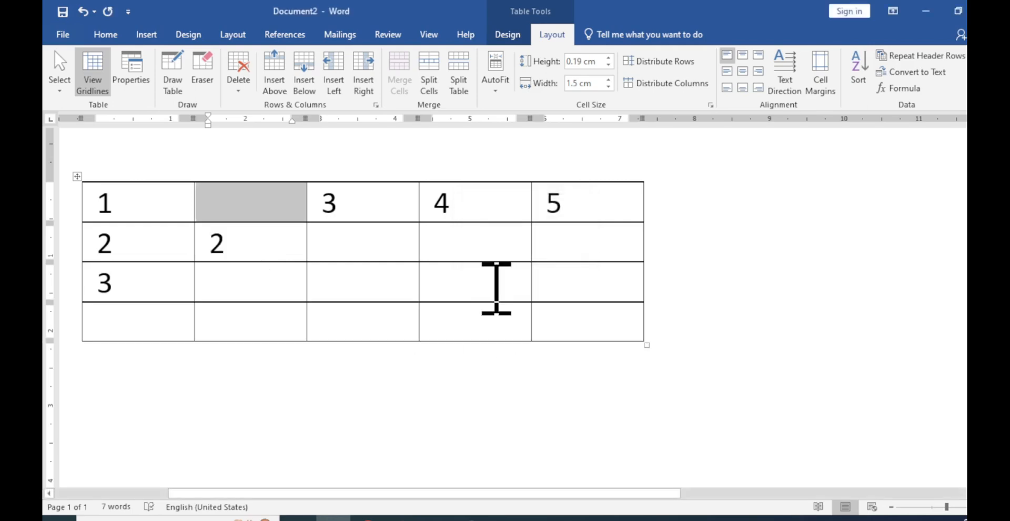
key(ctrl+z)
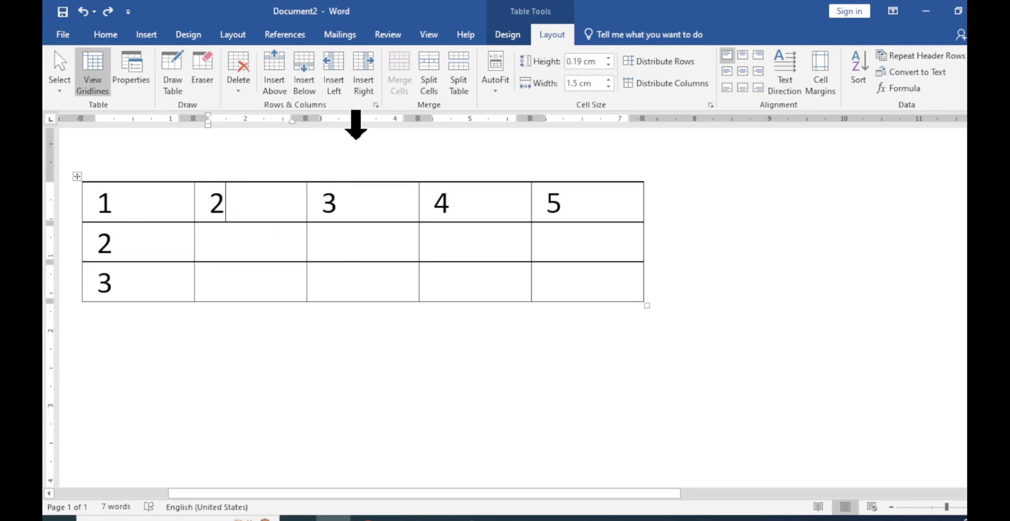
Insert a single cell before the first row's second cell with the Shift cells right option
click(376, 104)
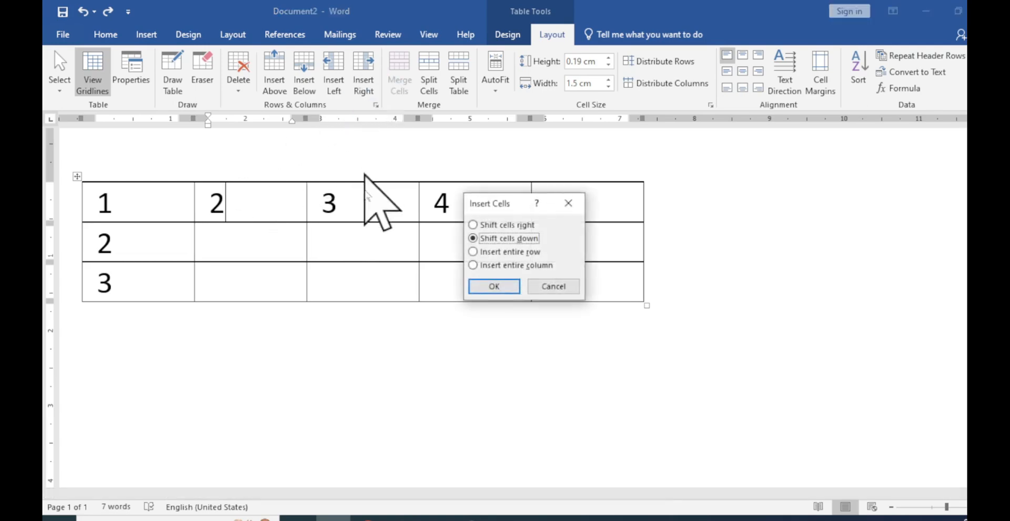
click(500, 226)
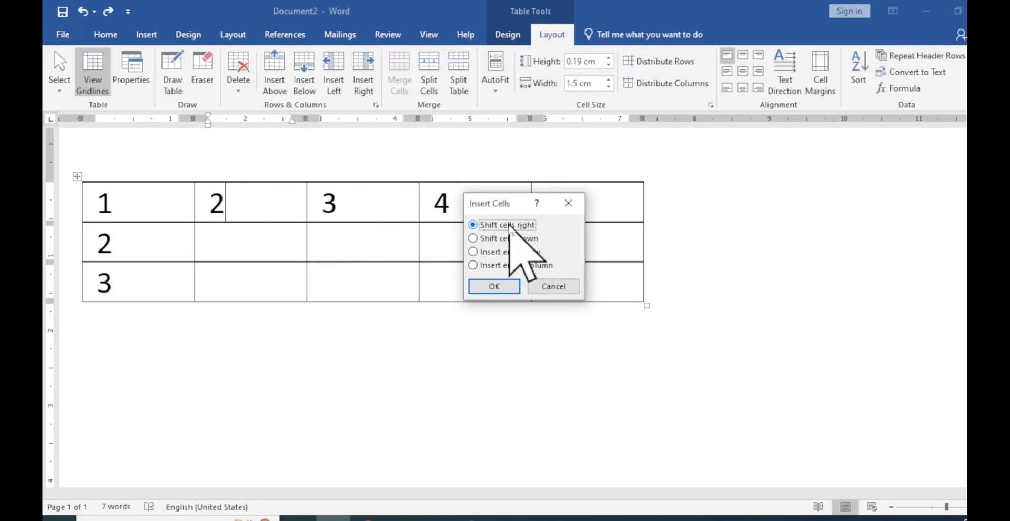
click(492, 286)
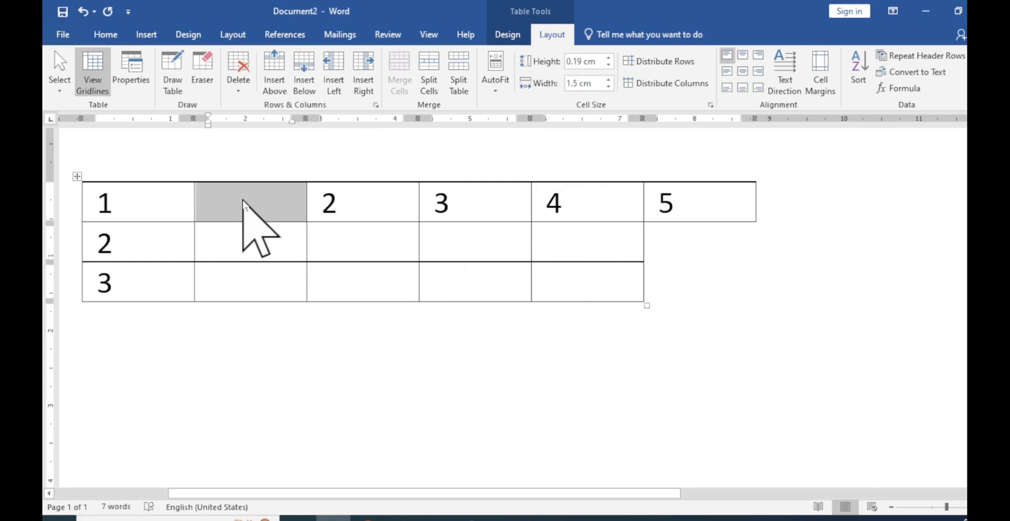